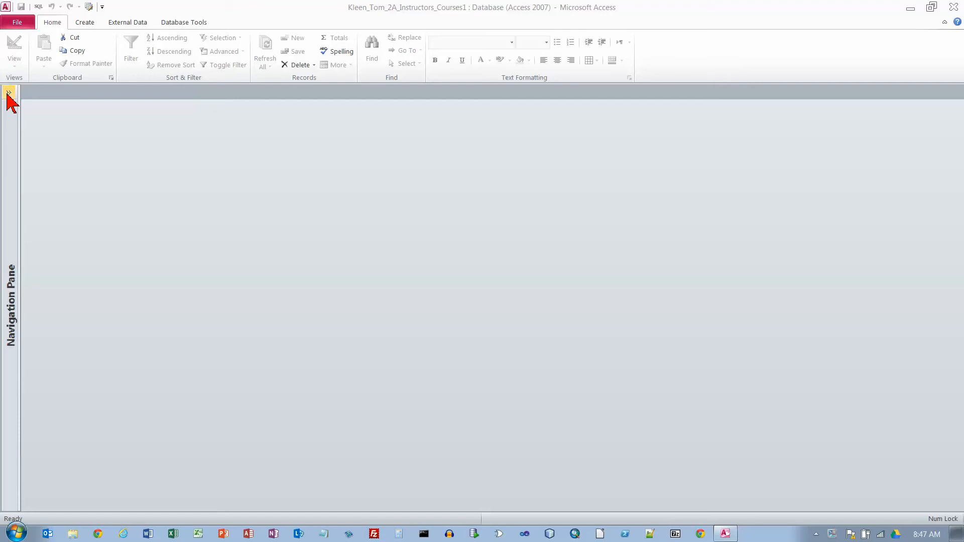
# Create a new query in Design view based on the 2A Instructors table.
pyautogui.click(84, 24)
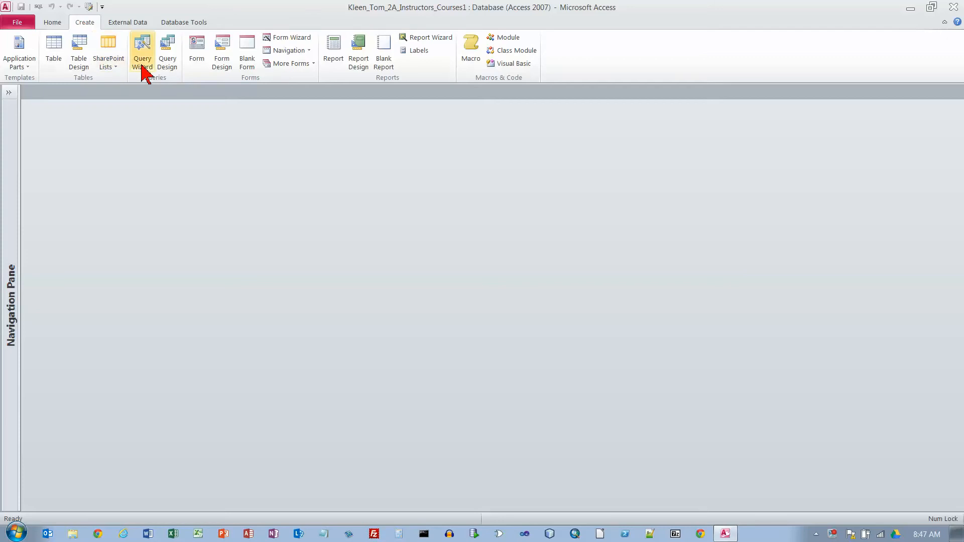
pyautogui.click(169, 59)
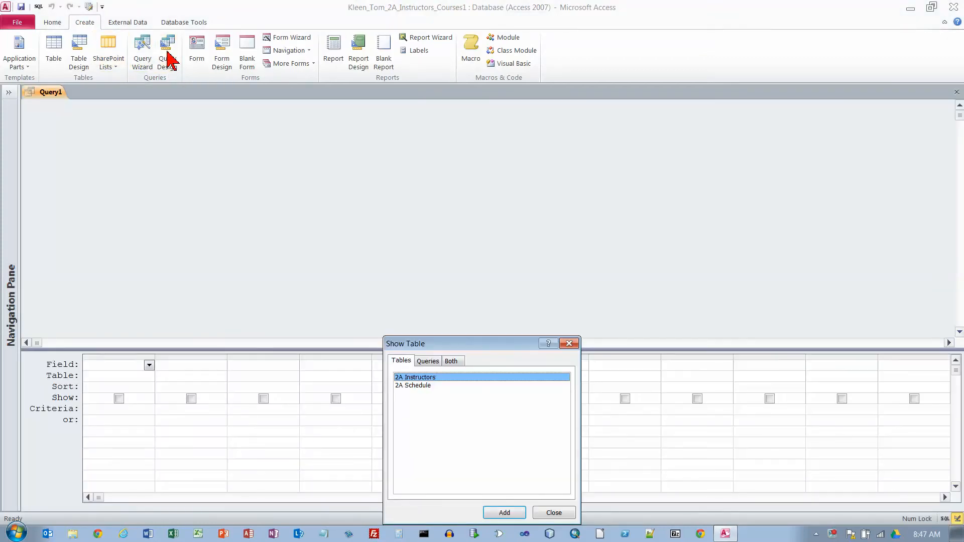
pyautogui.moveTo(464, 347); pyautogui.dragTo(477, 266)
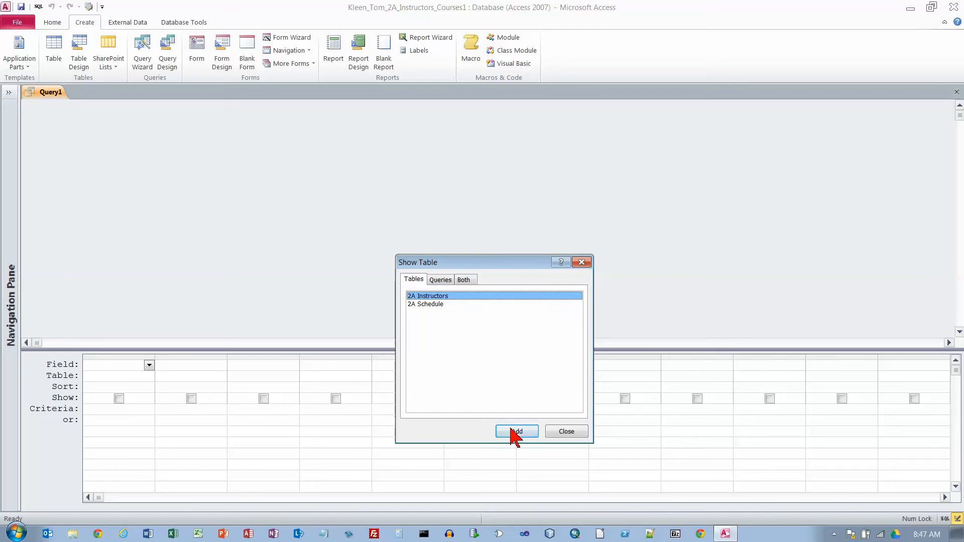
pyautogui.doubleClick(435, 298)
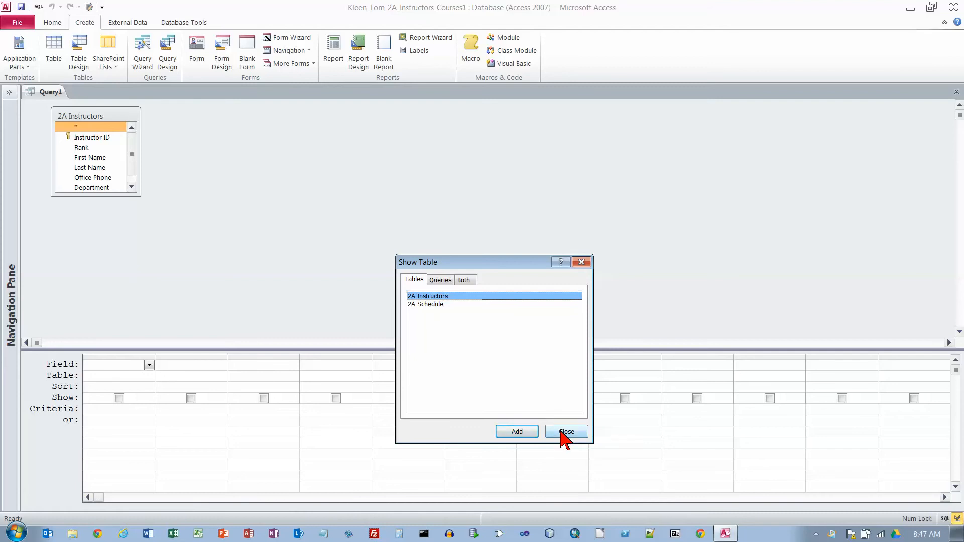
pyautogui.click(566, 432)
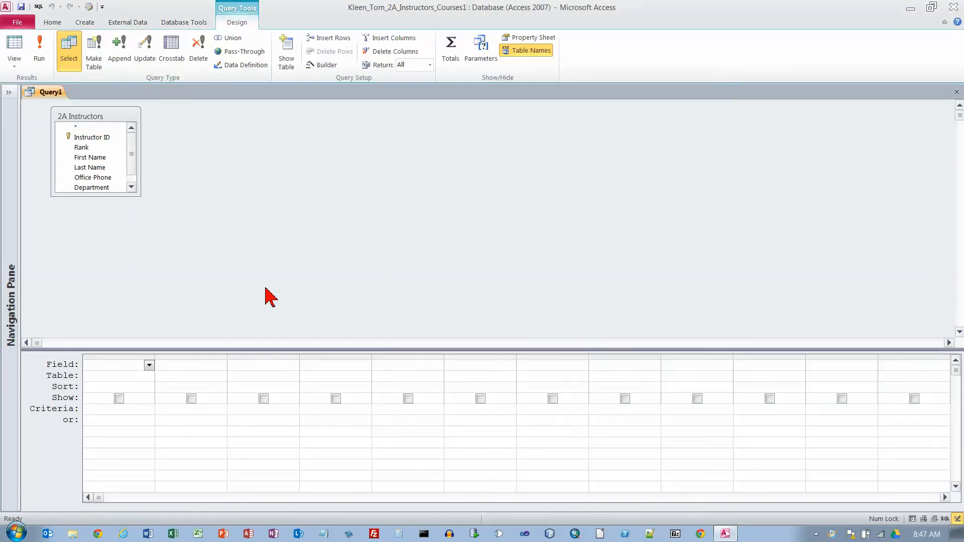
# Enlarge the 2A Instructors field list to fit all fields and add Rank to the design grid.
pyautogui.moveTo(140, 196); pyautogui.dragTo(147, 256)
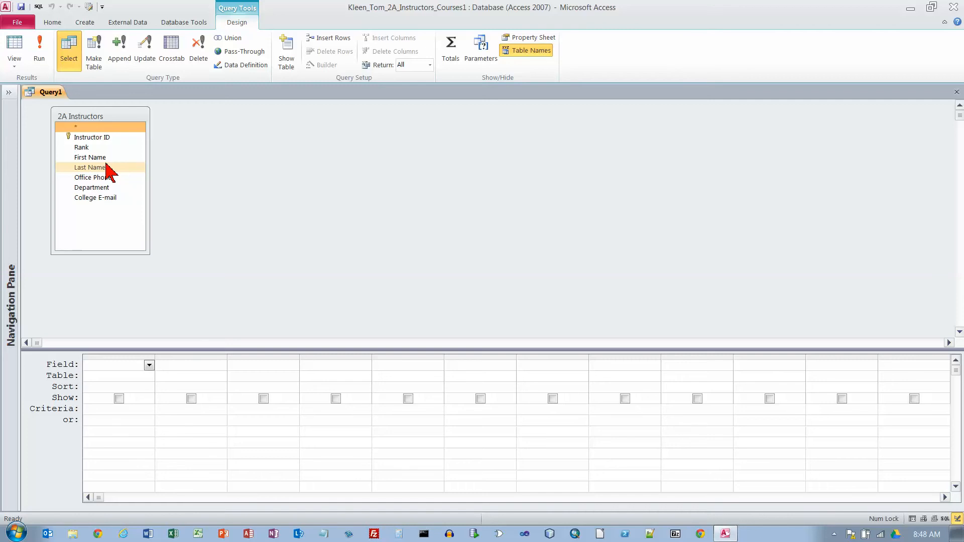
pyautogui.doubleClick(93, 148)
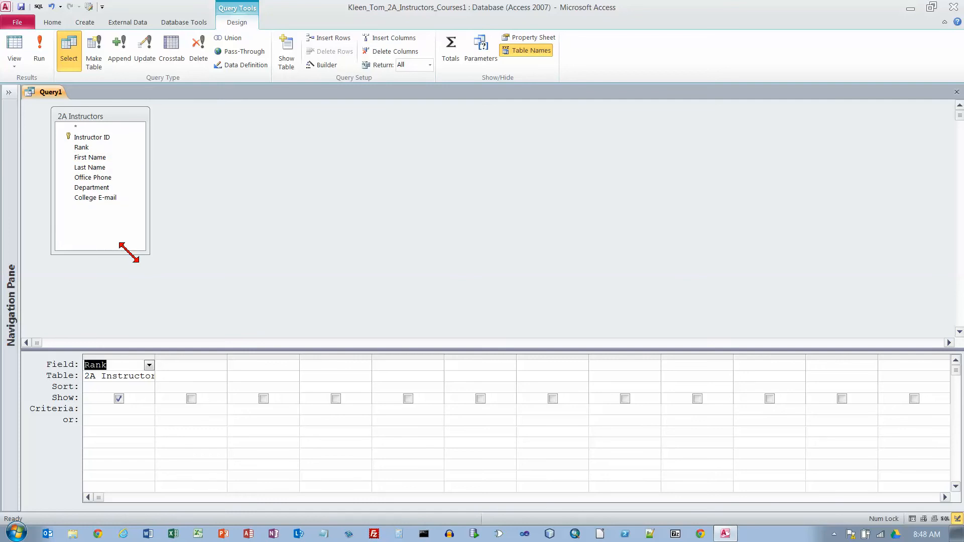
pyautogui.doubleClick(92, 157)
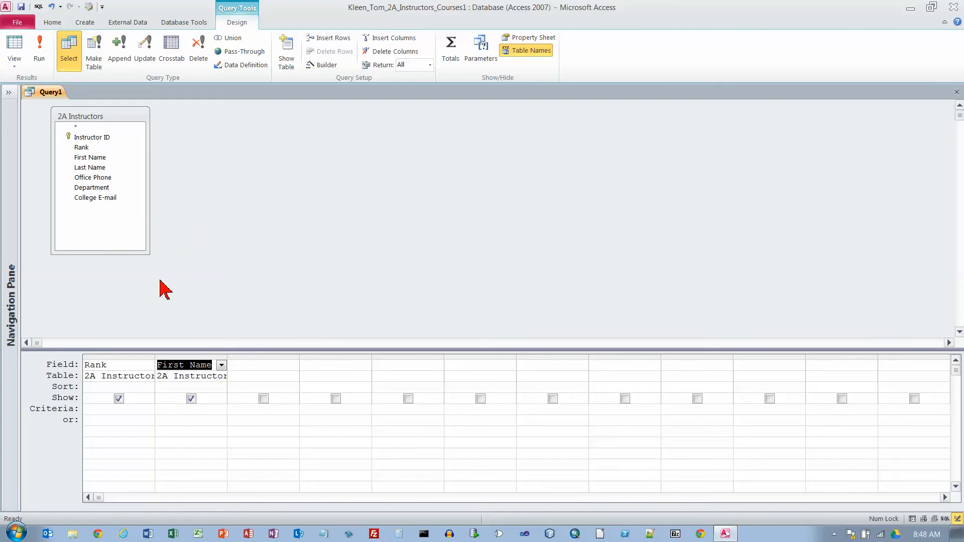
pyautogui.rightClick(205, 357)
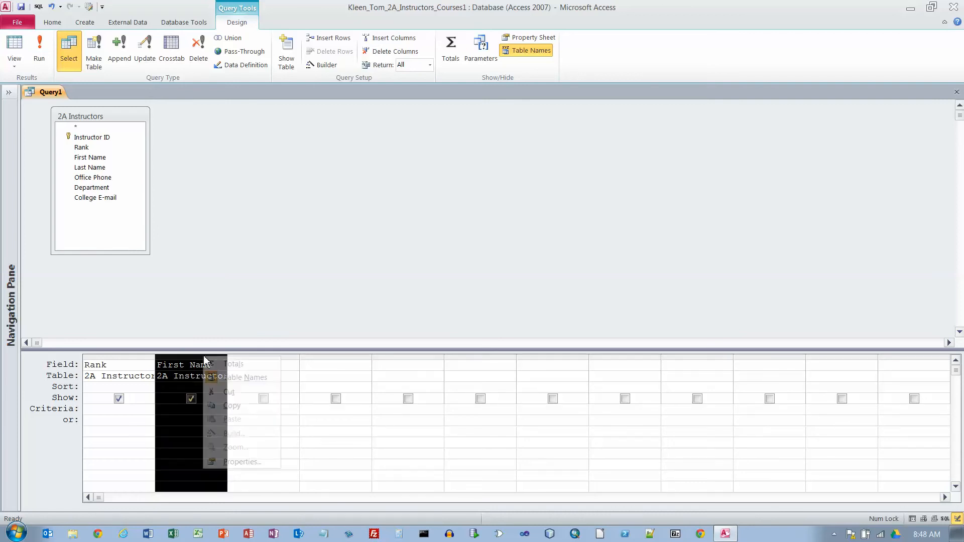
pyautogui.click(230, 392)
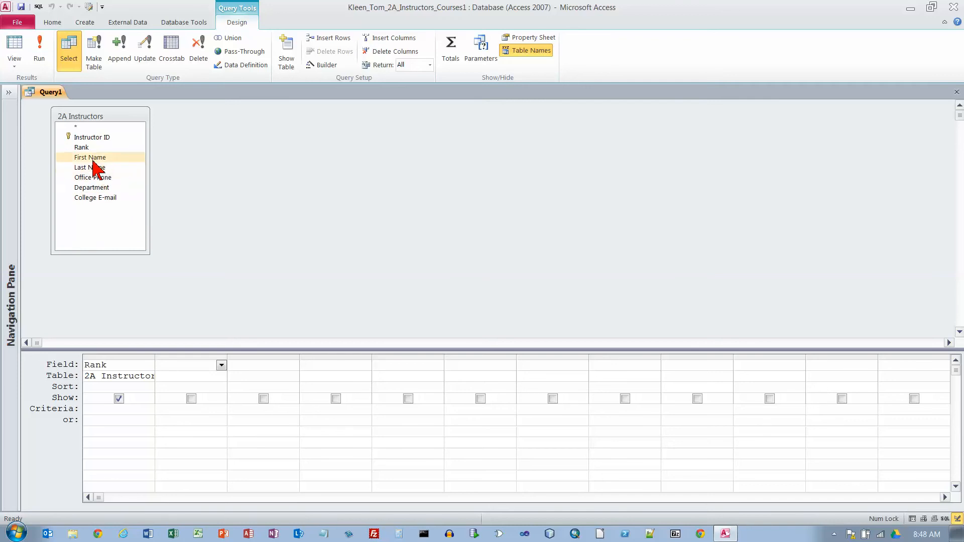
# Add the First Name, Last Name, Office Phone and Department fields to the design grid, in that order after Rank.
pyautogui.moveTo(95, 158); pyautogui.dragTo(189, 376)
pyautogui.click(262, 367)
pyautogui.click(293, 366)
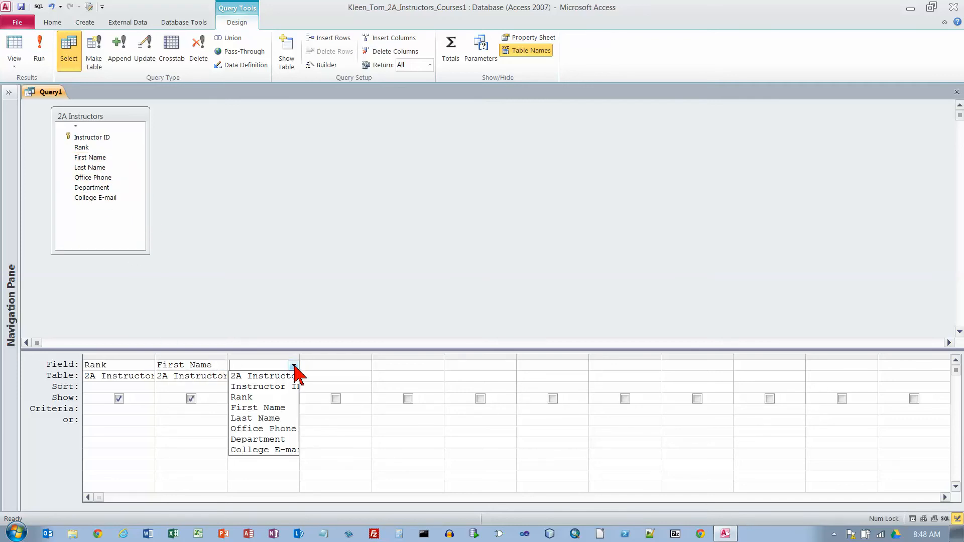
pyautogui.click(273, 419)
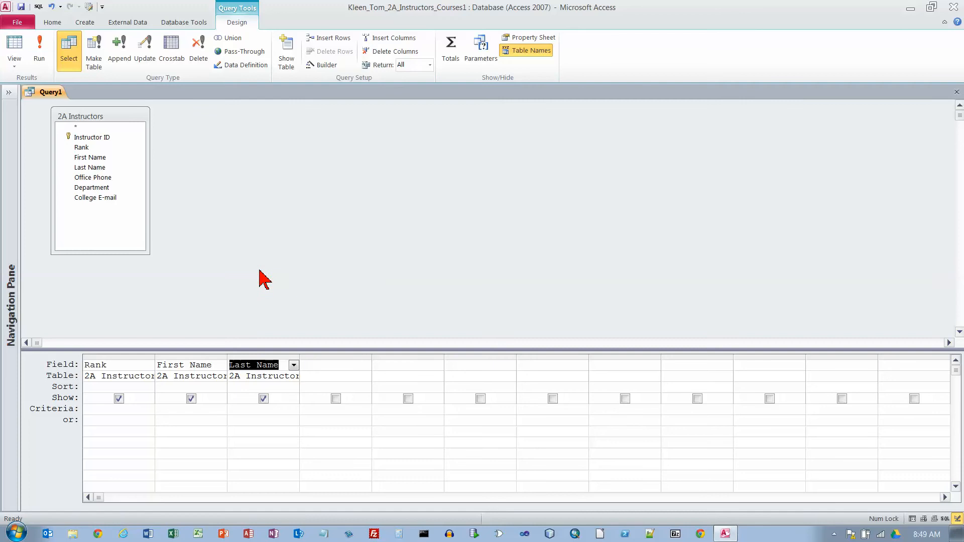
pyautogui.doubleClick(96, 178)
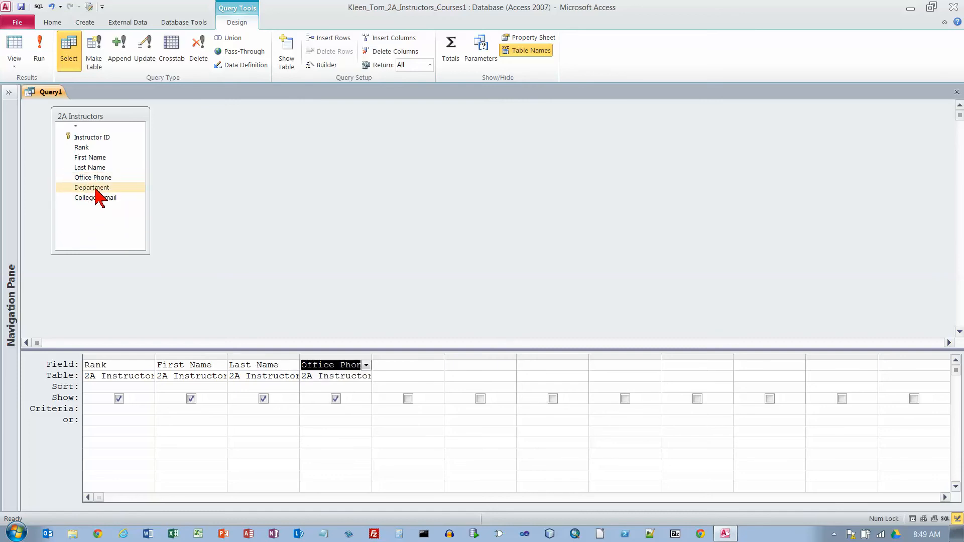
pyautogui.doubleClick(94, 189)
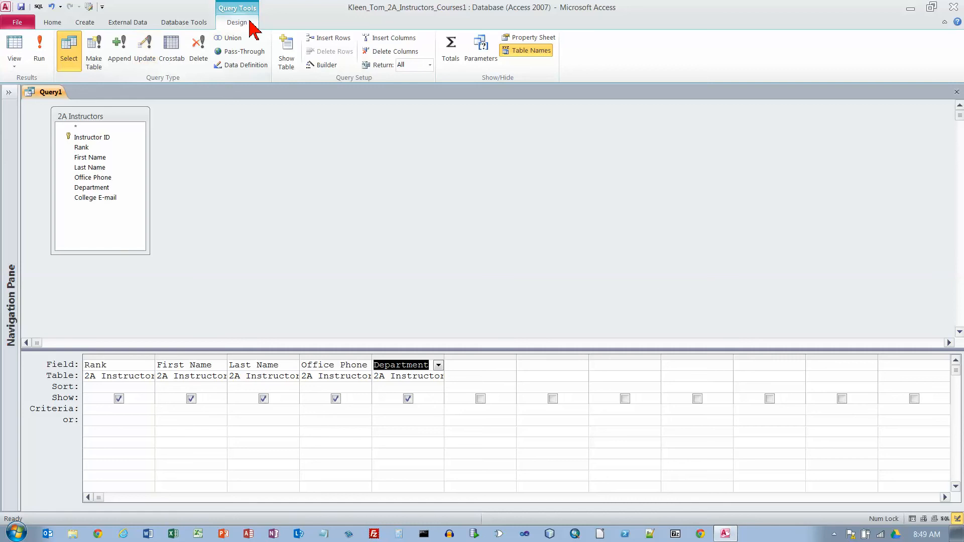
# Run the query to check its records, return to Design view and look over the available query views.
pyautogui.click(40, 56)
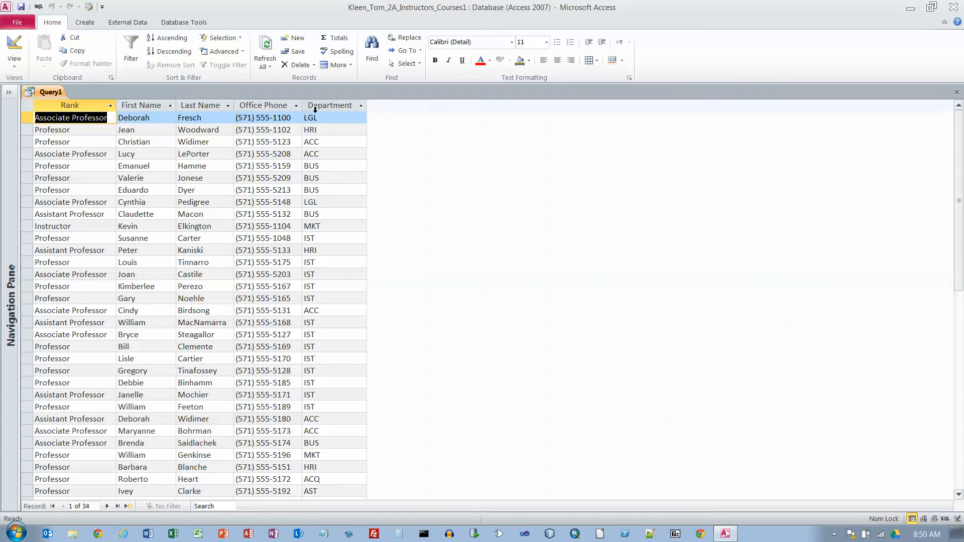
pyautogui.click(15, 45)
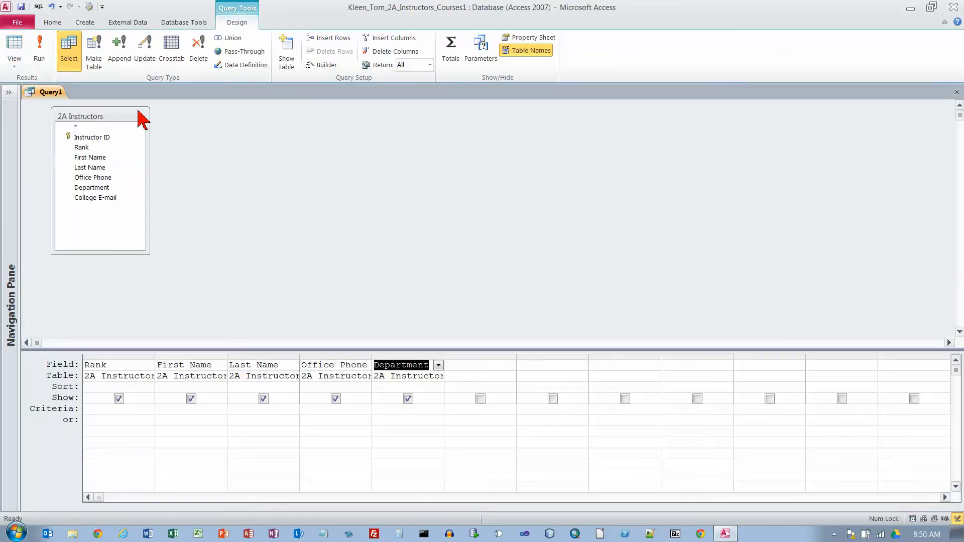
pyautogui.click(14, 68)
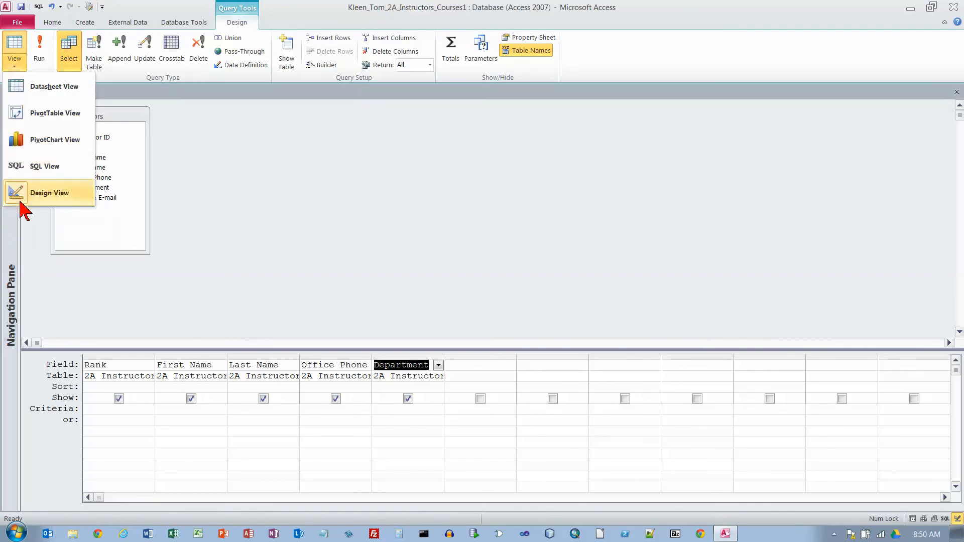
pyautogui.click(201, 215)
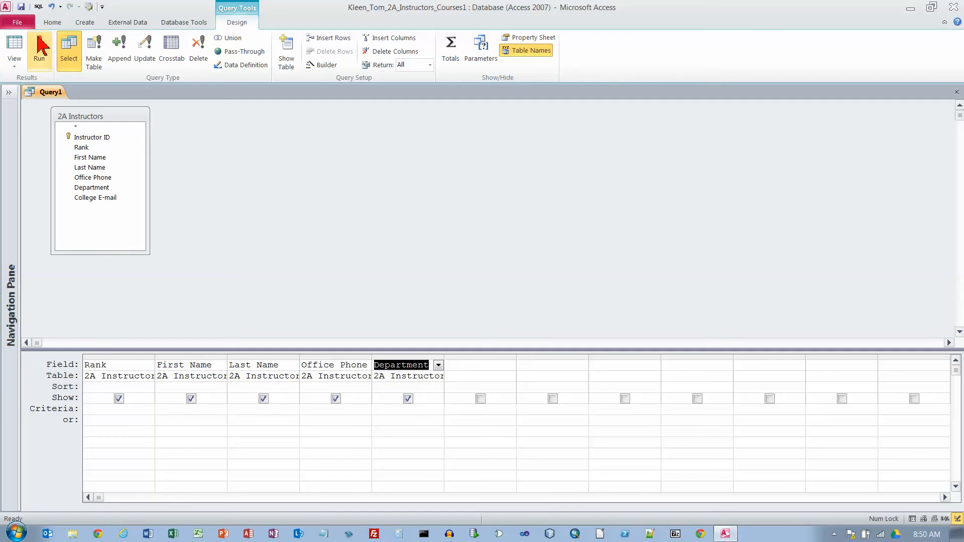
# Save the query as 2A Instructors Query and close it.
pyautogui.click(21, 7)
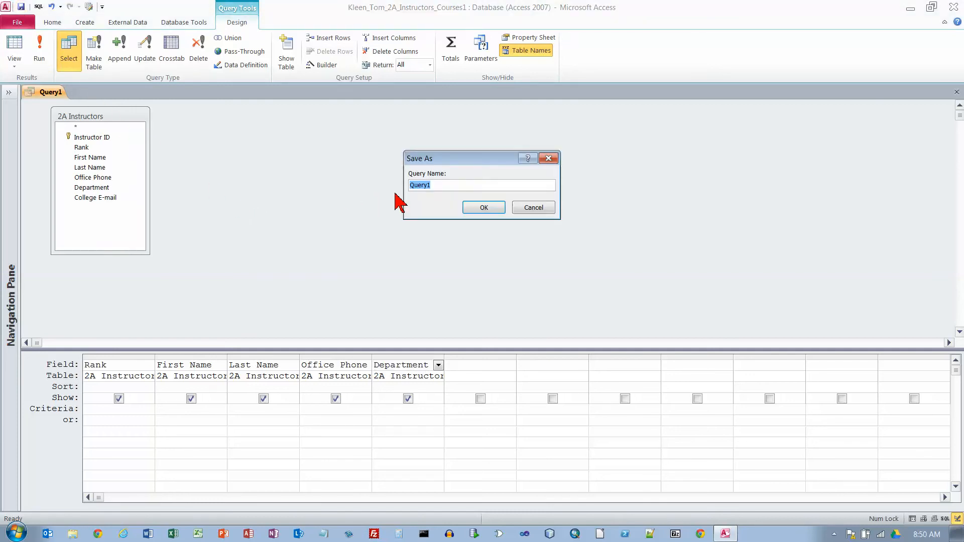
pyautogui.write('2A Instructors Query')
pyautogui.press('Return')
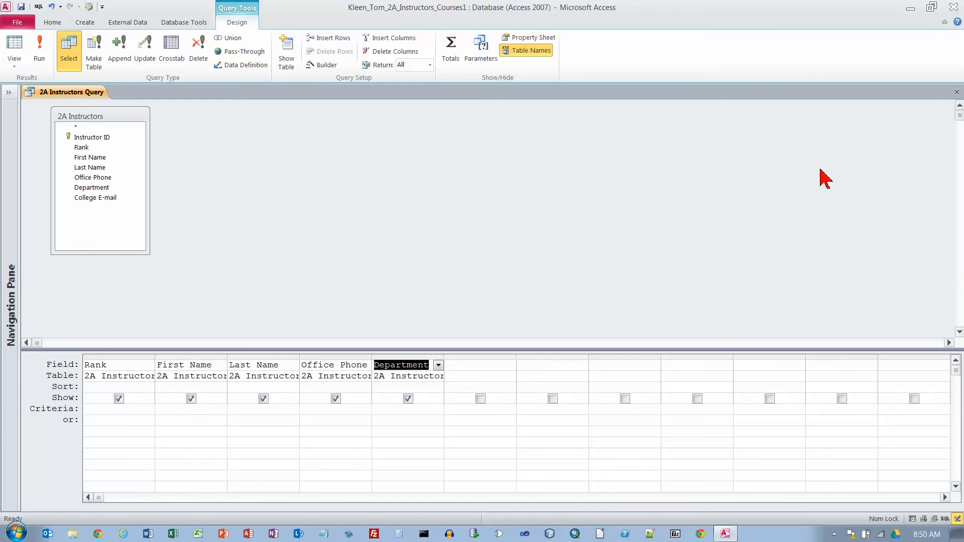
pyautogui.click(957, 93)
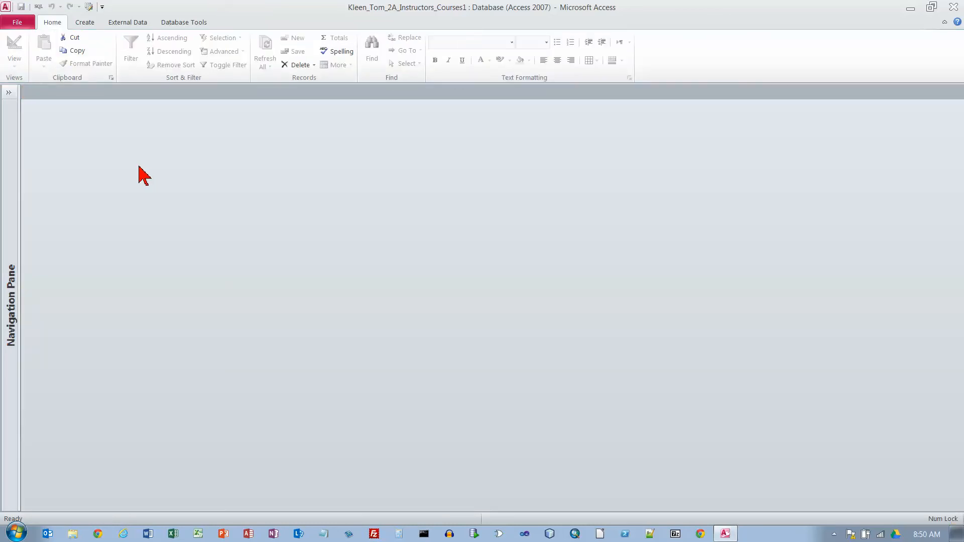
# Expand the database object list, reopen the saved 2A Instructors Query and switch it to Design view.
pyautogui.click(9, 94)
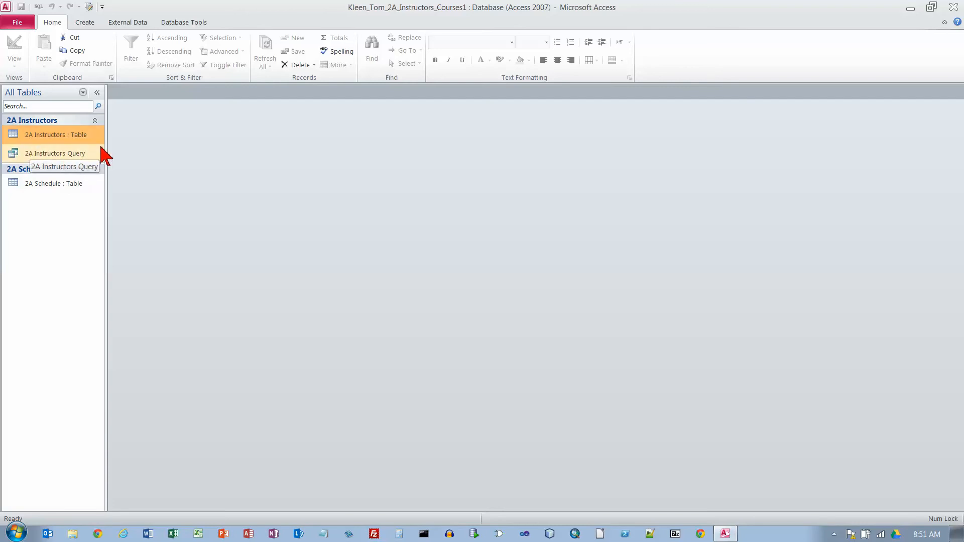
pyautogui.moveTo(109, 143)
pyautogui.mouseDown()
pyautogui.moveTo(129, 144)
pyautogui.moveTo(105, 146)
pyautogui.mouseUp()
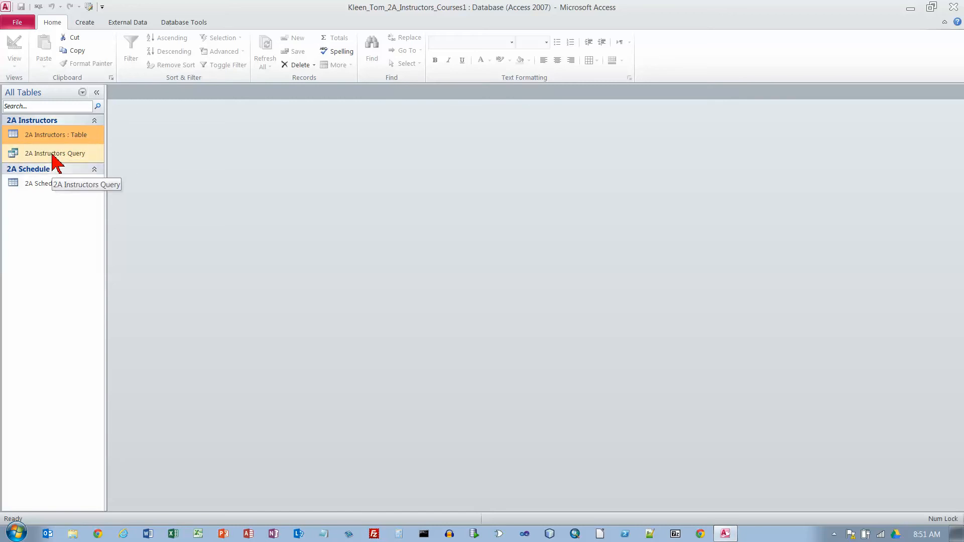
pyautogui.doubleClick(54, 154)
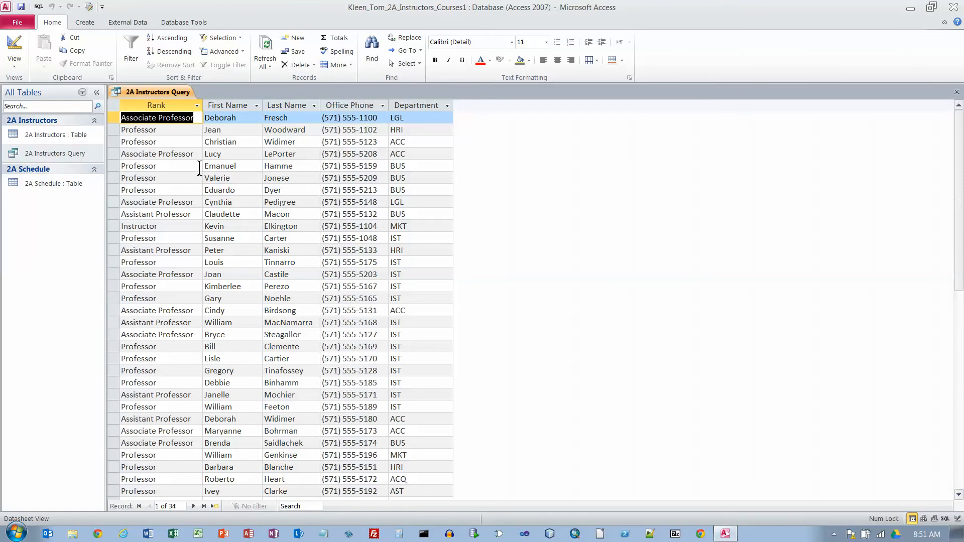
pyautogui.click(14, 46)
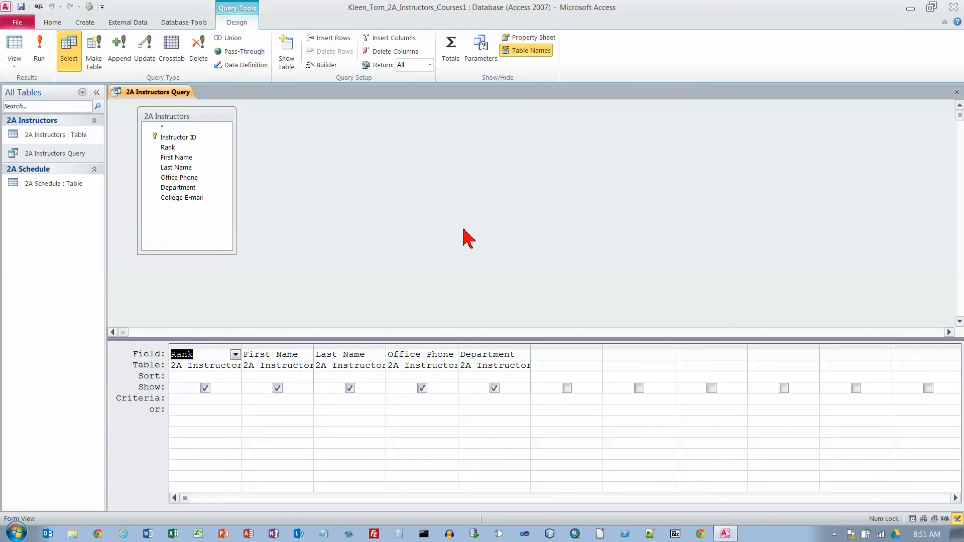
# Save a copy of the open query object as 2A Instructor IDs Query and return to its design.
pyautogui.click(19, 22)
pyautogui.click(22, 26)
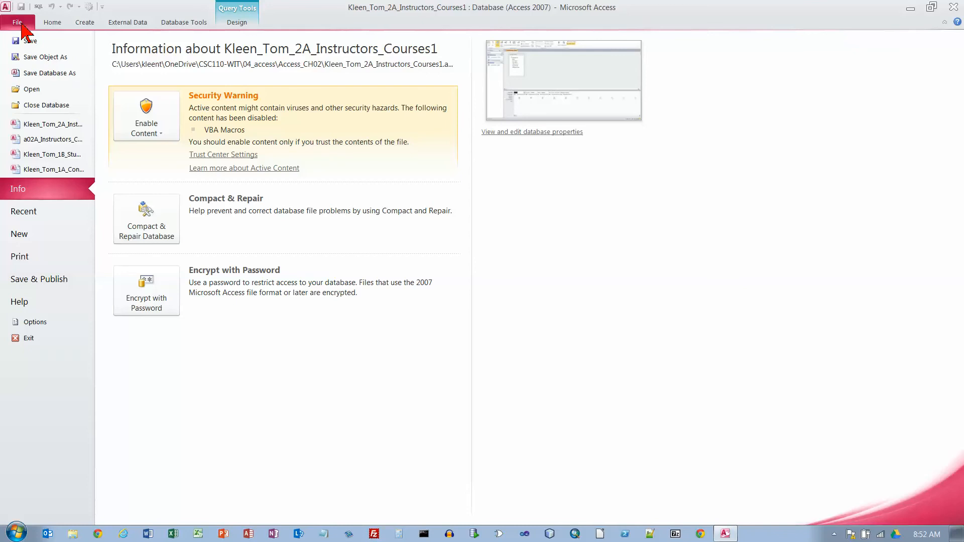
pyautogui.click(40, 58)
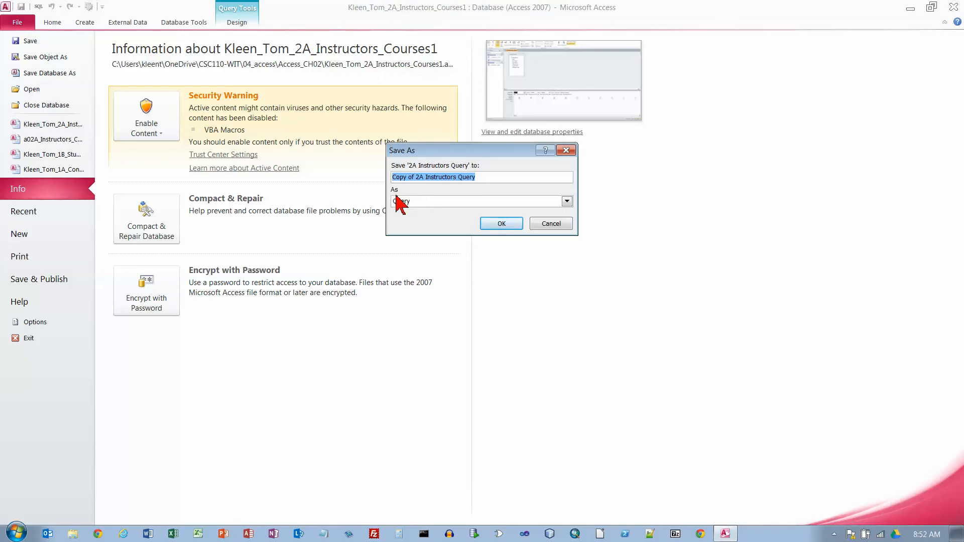
pyautogui.click(424, 178)
pyautogui.moveTo(420, 177); pyautogui.dragTo(379, 185)
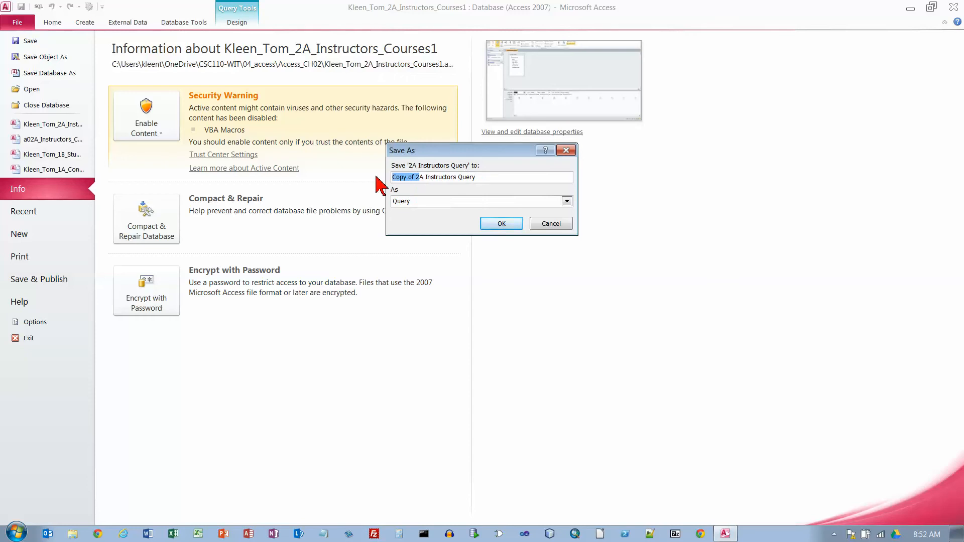
pyautogui.press('BackSpace')
pyautogui.write('2')
pyautogui.write('IDs')
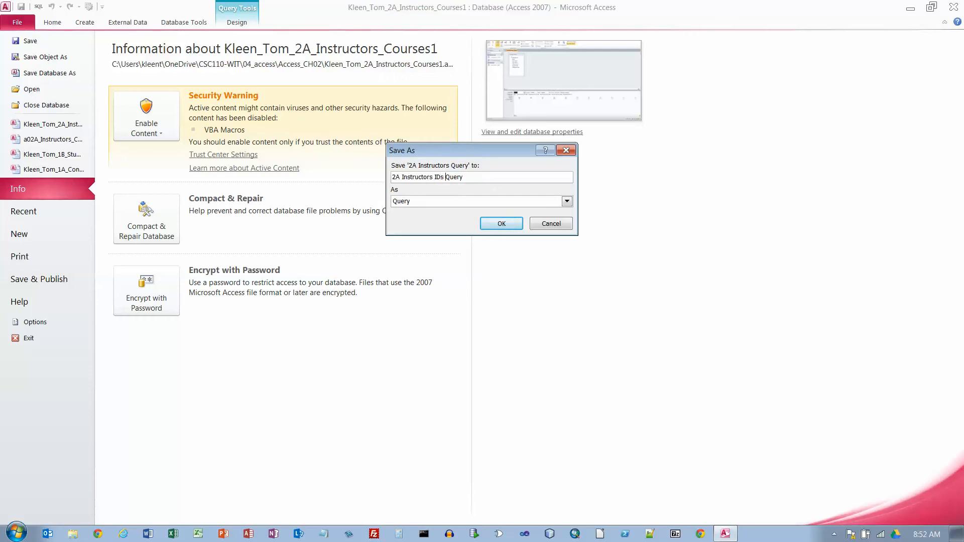
pyautogui.press('BackSpace')
pyautogui.click(502, 224)
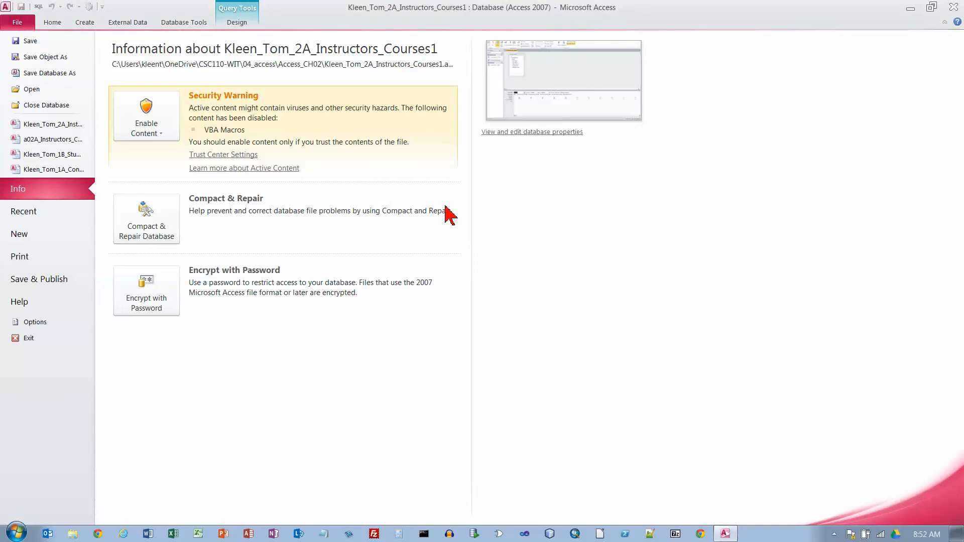
pyautogui.click(53, 23)
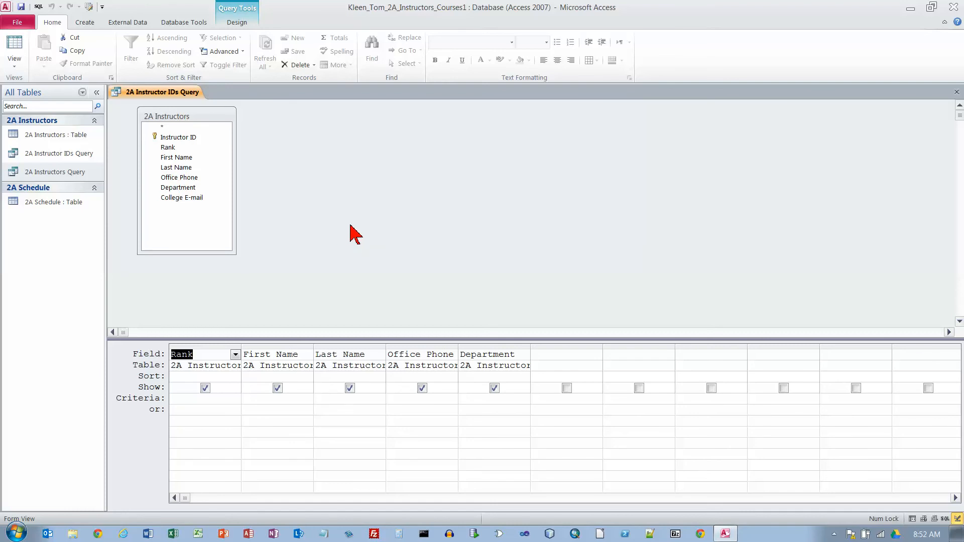
# Collapse the database object list and remove the Office Phone field from the 2A Instructor IDs Query.
pyautogui.click(97, 92)
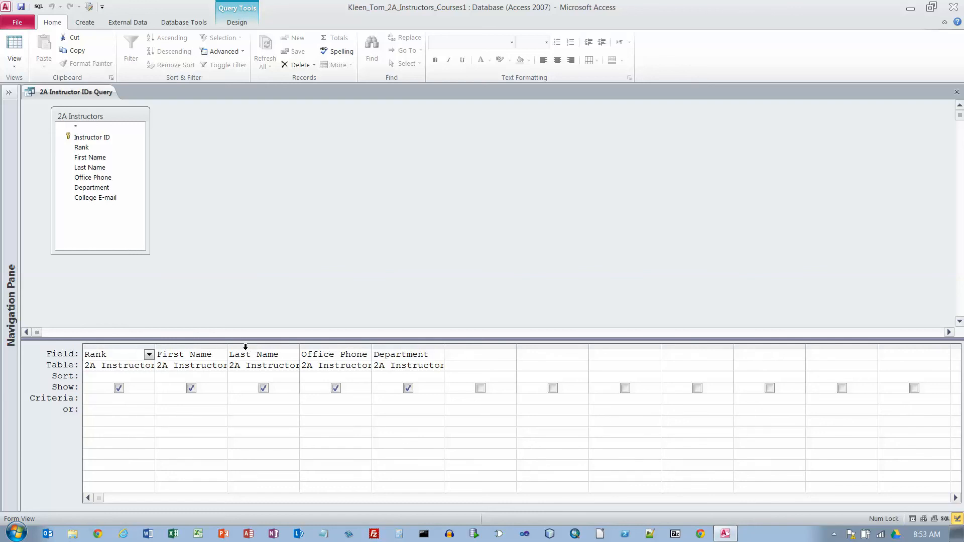
pyautogui.click(340, 346)
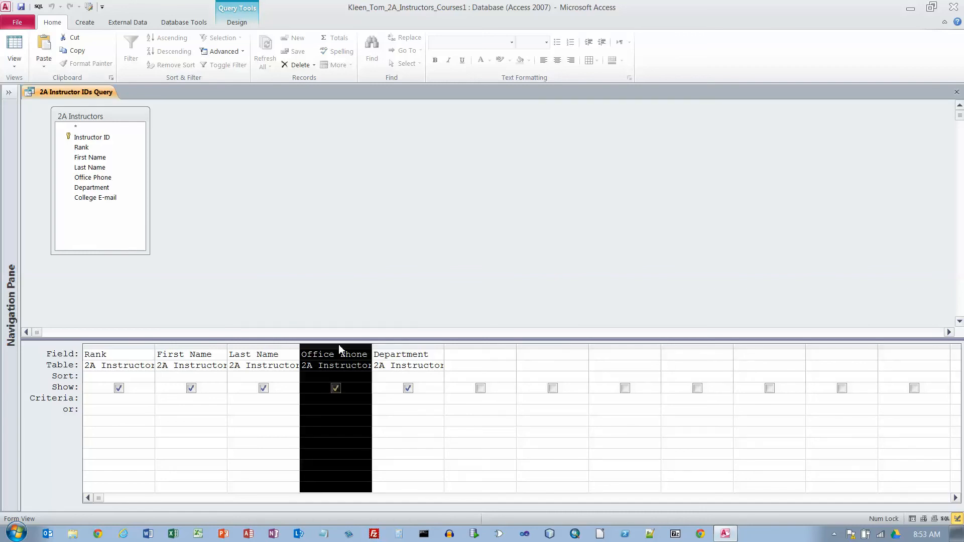
pyautogui.press('Delete')
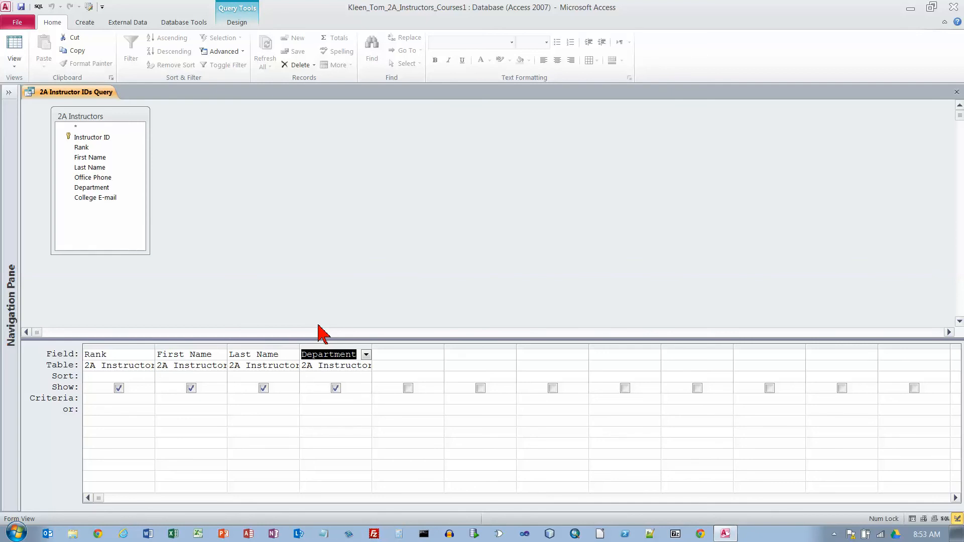
# Move the First Name column after Last Name and make Department the first column of the query design.
pyautogui.click(218, 348)
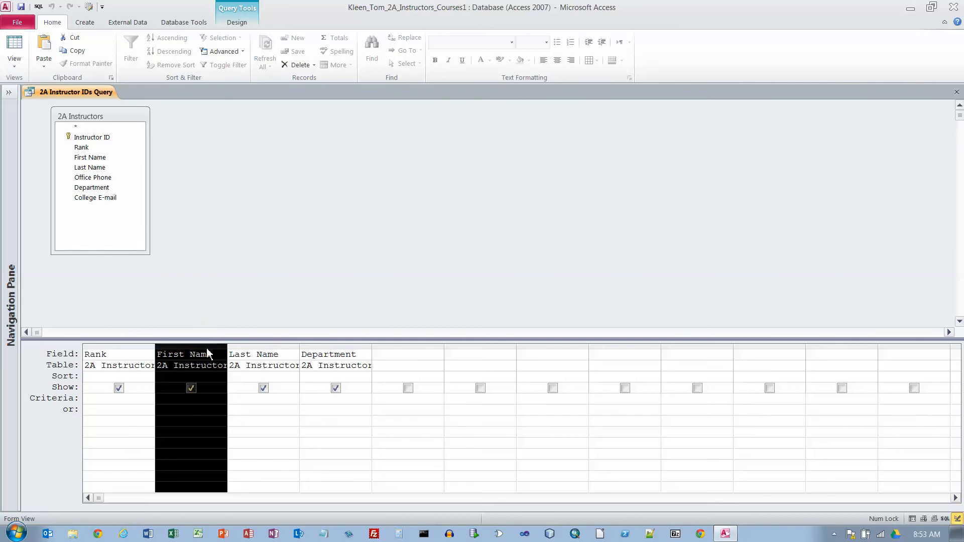
pyautogui.moveTo(207, 346); pyautogui.dragTo(302, 348)
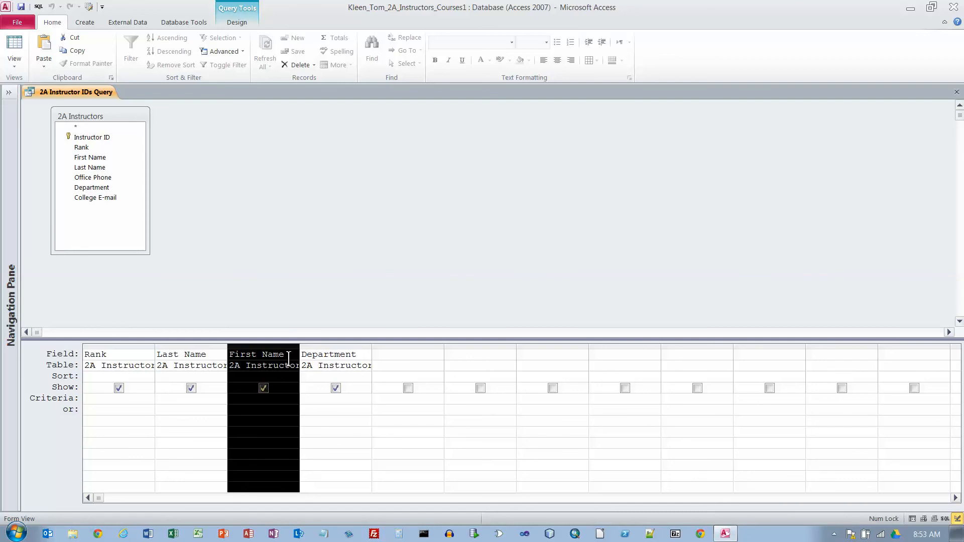
pyautogui.click(327, 349)
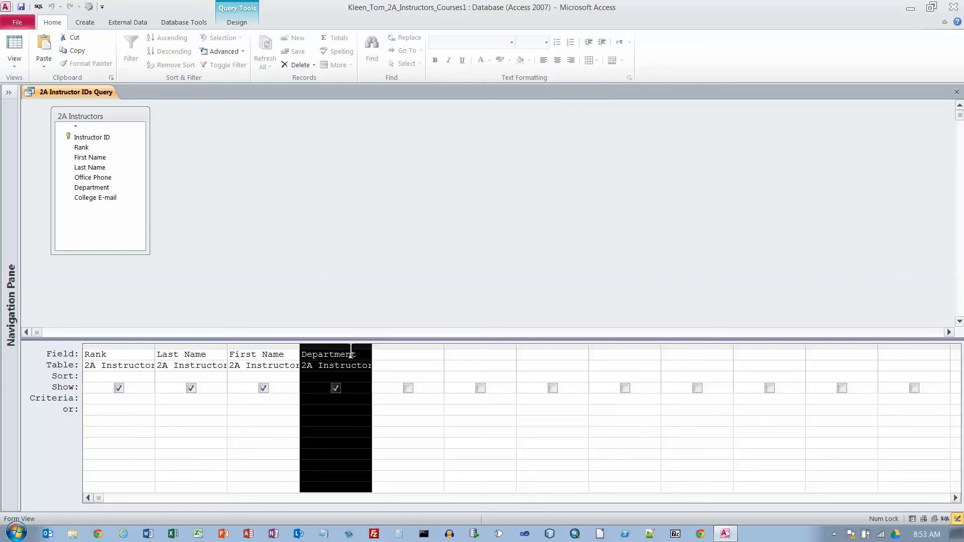
pyautogui.moveTo(351, 346); pyautogui.dragTo(111, 351)
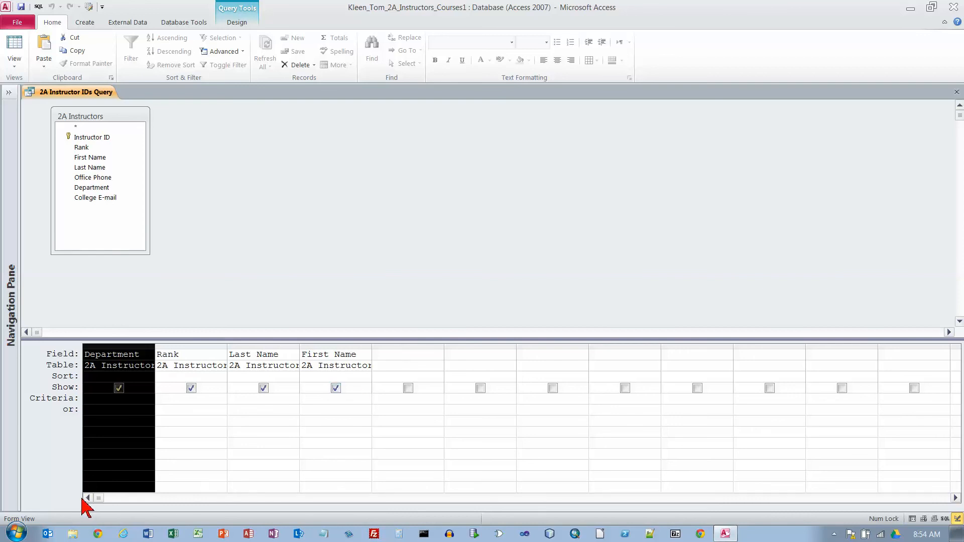
# Add the Instructor ID field to the query and move it ahead of Department as the first column.
pyautogui.click(92, 140)
pyautogui.doubleClick(92, 141)
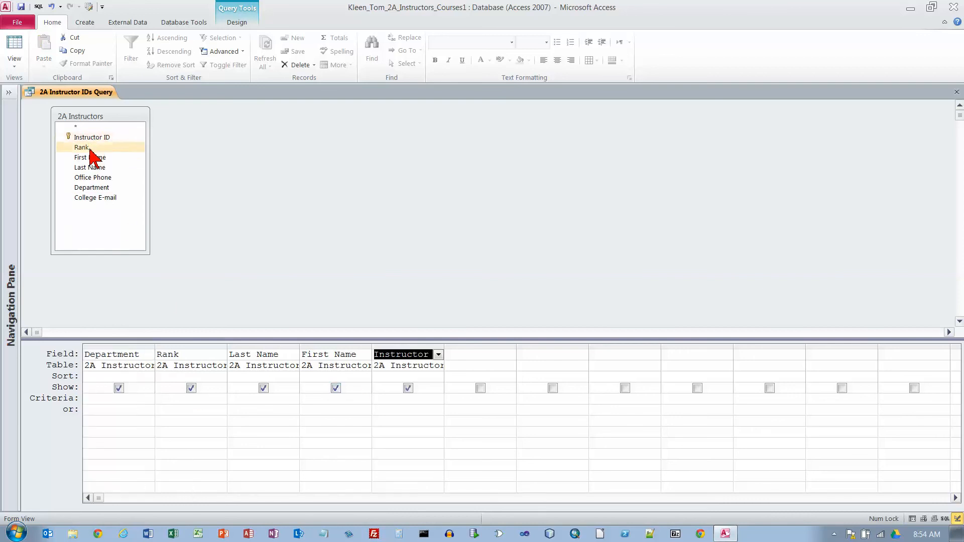
pyautogui.click(399, 348)
pyautogui.moveTo(398, 348); pyautogui.dragTo(111, 357)
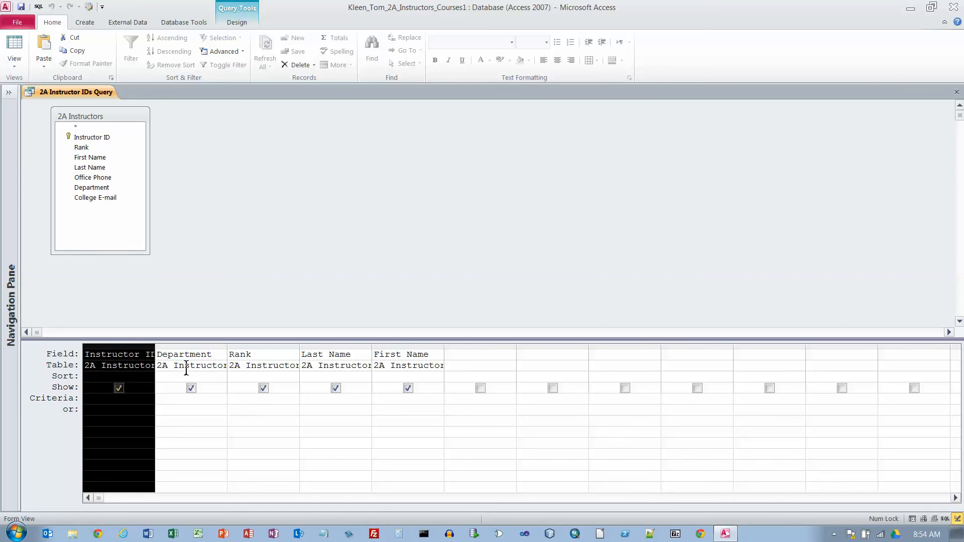
# Run the 2A Instructor IDs Query, then close it and save its design changes.
pyautogui.click(239, 23)
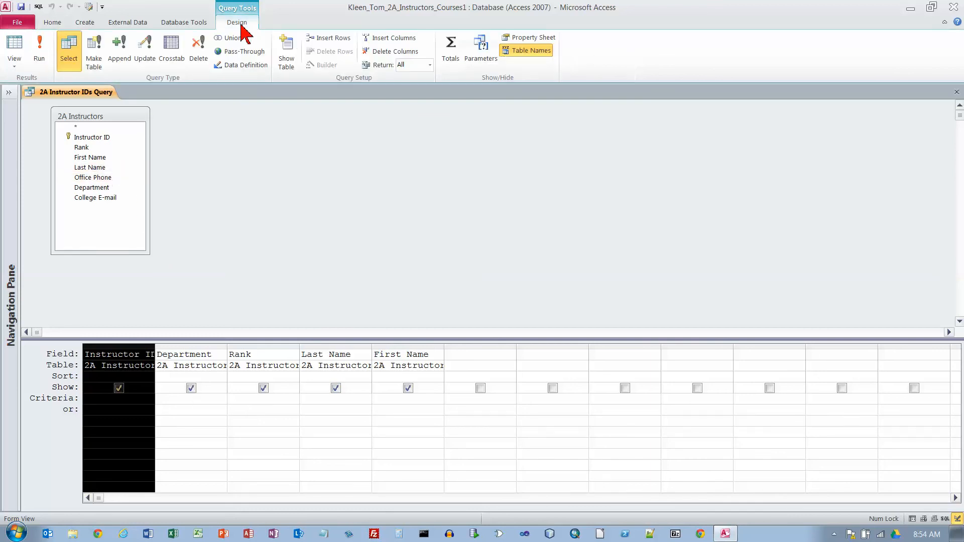
pyautogui.click(42, 50)
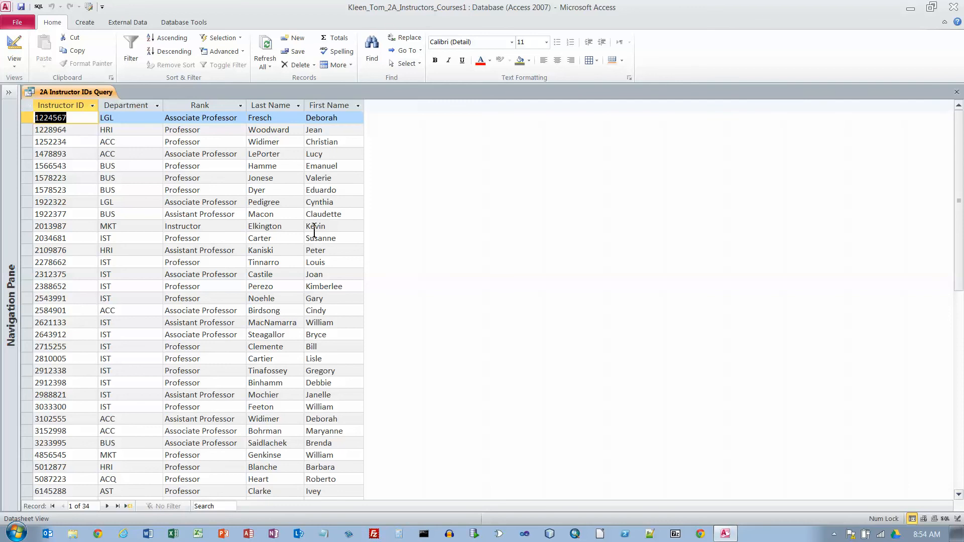
pyautogui.click(956, 92)
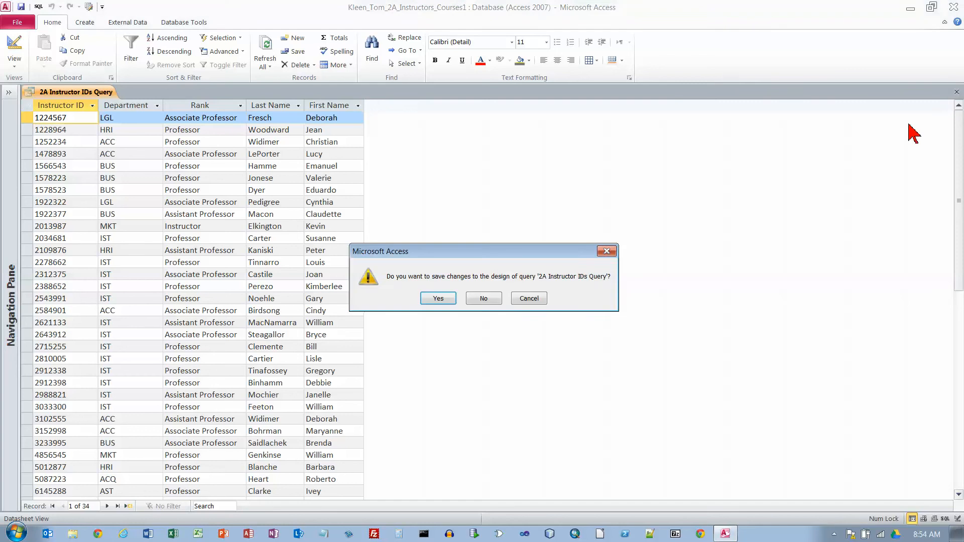
pyautogui.click(449, 300)
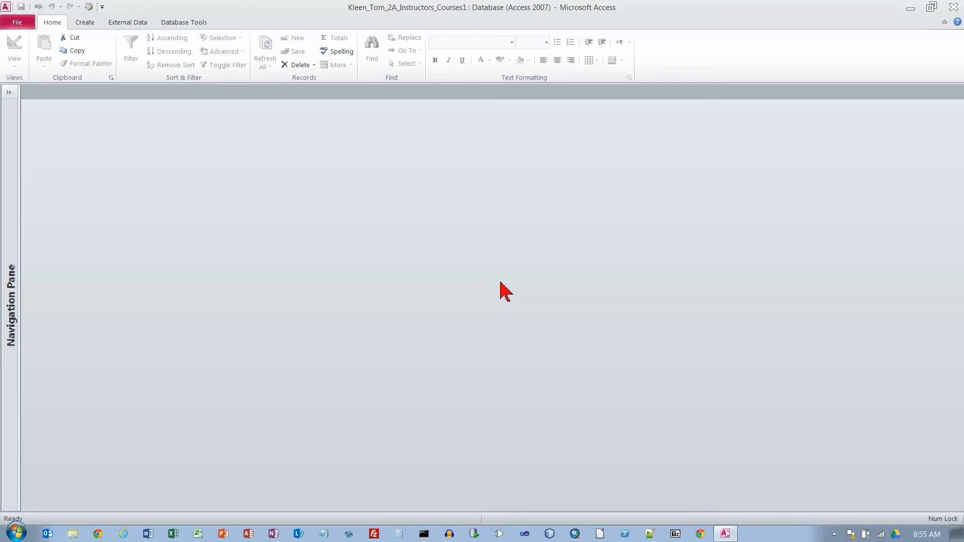
# Save a copy of the 2A Instructor IDs Query as 2A Department Sort Query and return to the database object list.
pyautogui.click(9, 93)
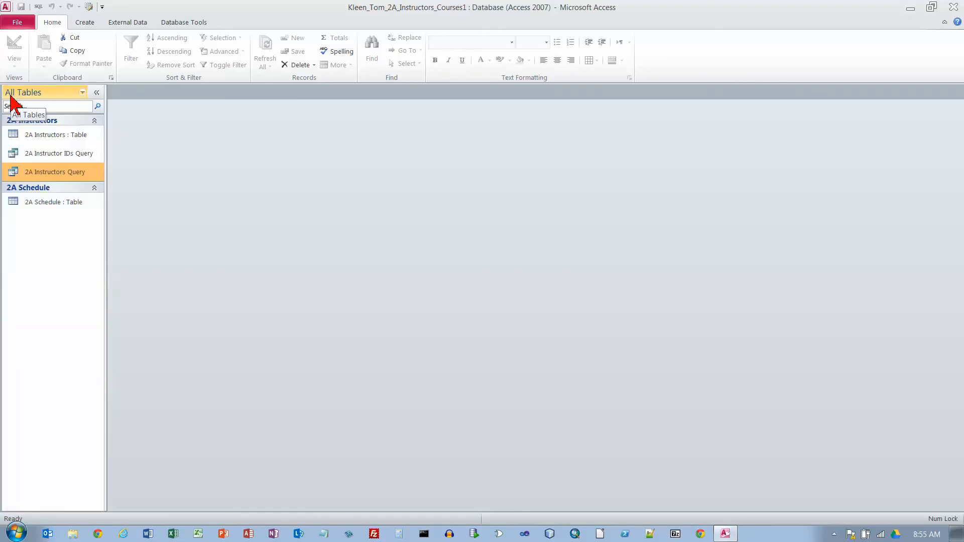
pyautogui.click(44, 154)
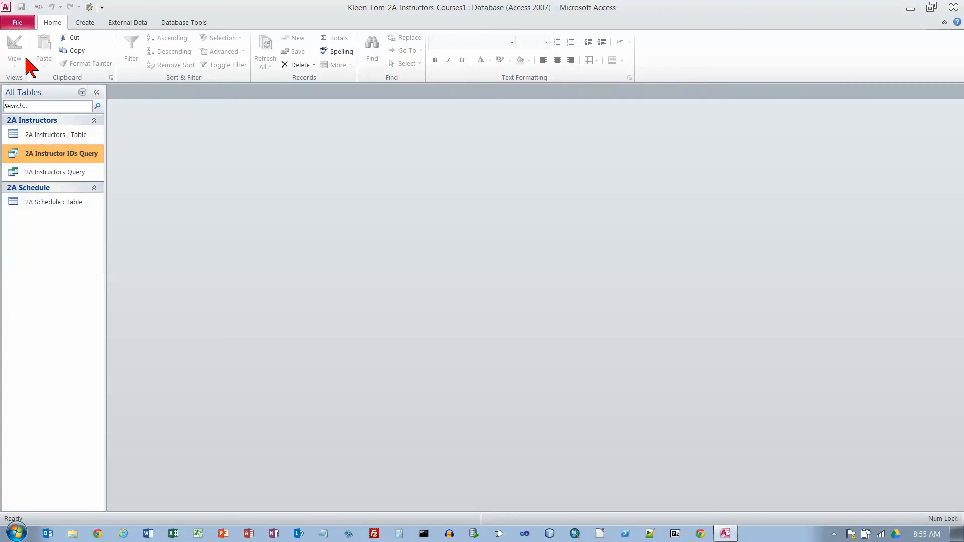
pyautogui.click(18, 23)
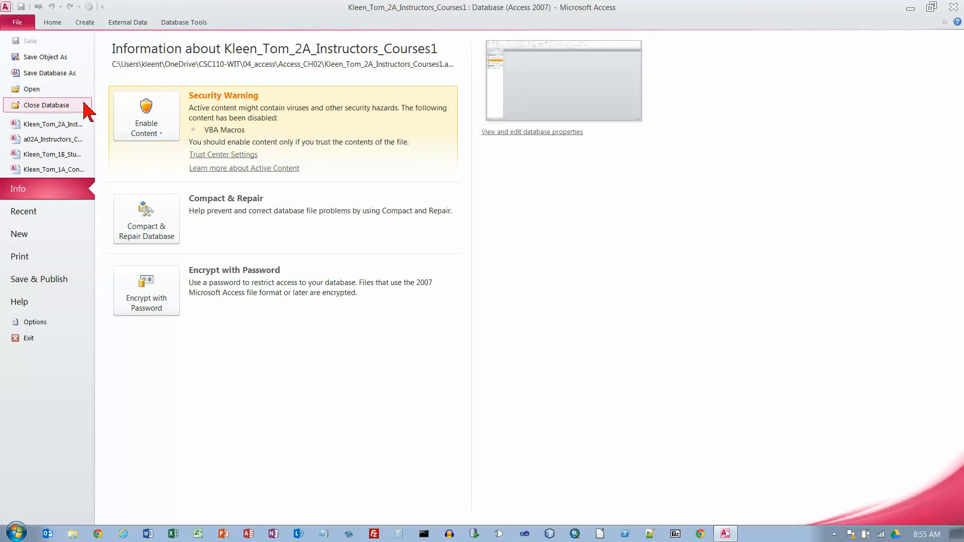
pyautogui.click(50, 57)
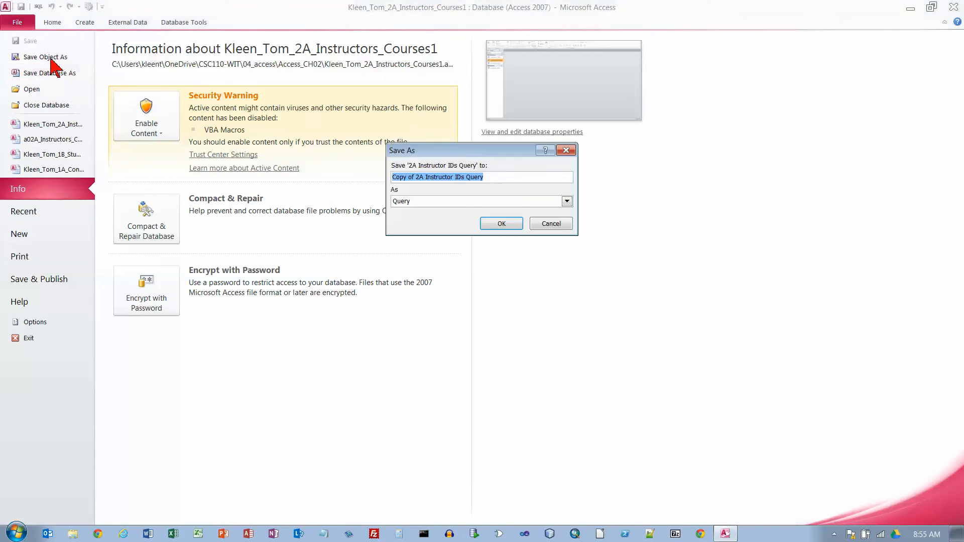
pyautogui.click(416, 178)
pyautogui.moveTo(416, 178); pyautogui.dragTo(375, 185)
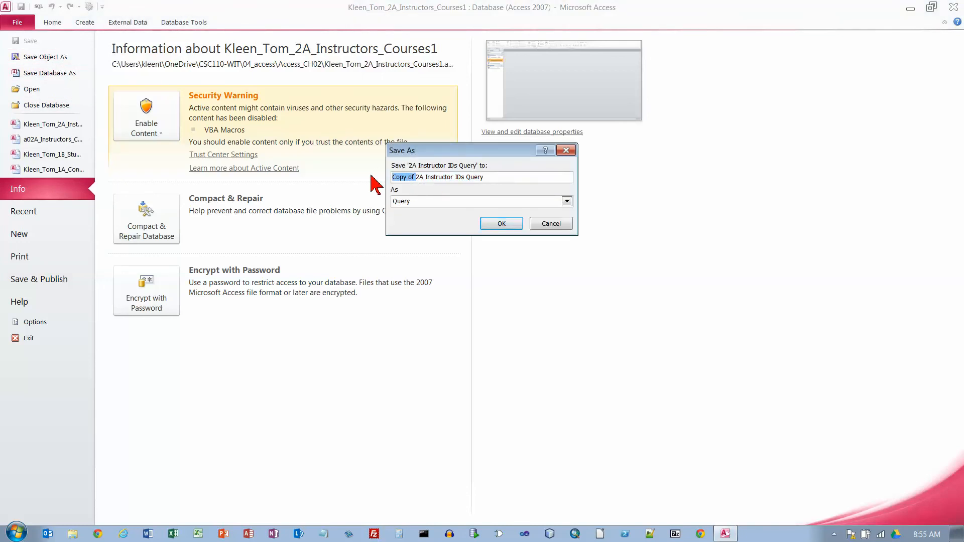
pyautogui.press('Delete')
pyautogui.click(402, 178)
pyautogui.press('Delete')
pyautogui.press('Delete')
pyautogui.press('Delete')
pyautogui.press('Delete')
pyautogui.press('Delete')
pyautogui.press('Delete')
pyautogui.press('Delete')
pyautogui.press('Delete')
pyautogui.press('Delete')
pyautogui.press('Delete')
pyautogui.press('Delete')
pyautogui.press('Delete')
pyautogui.press('Delete')
pyautogui.press('Delete')
pyautogui.press('Delete')
pyautogui.write('Department Sort')
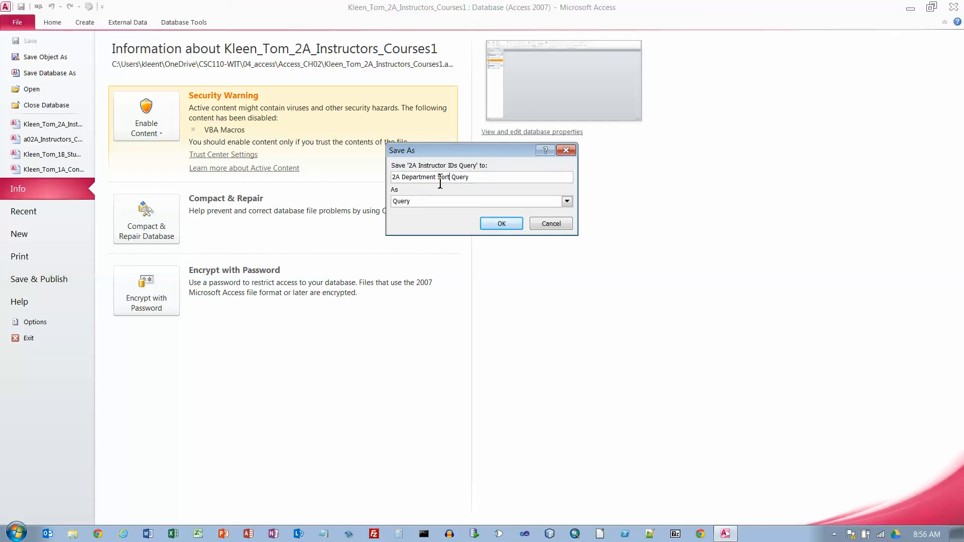
pyautogui.click(495, 229)
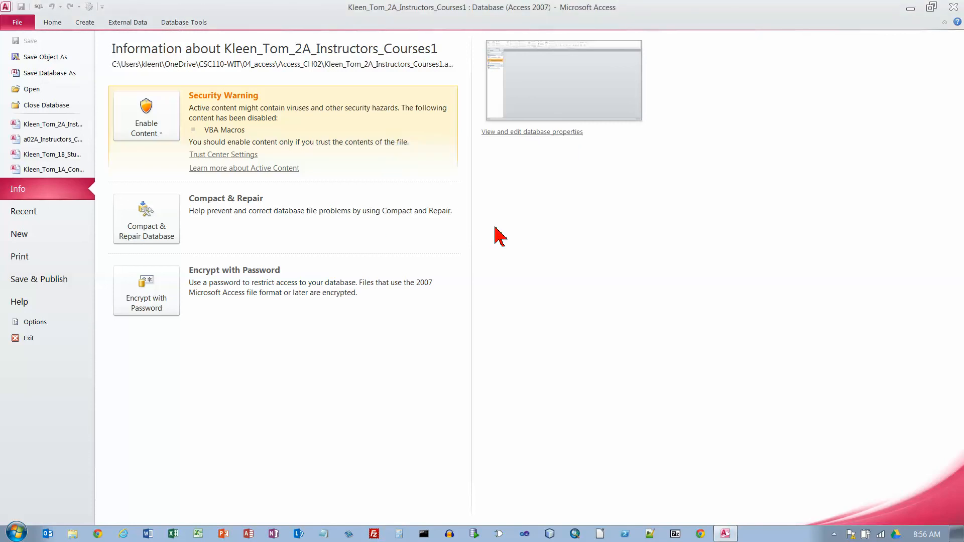
pyautogui.click(53, 26)
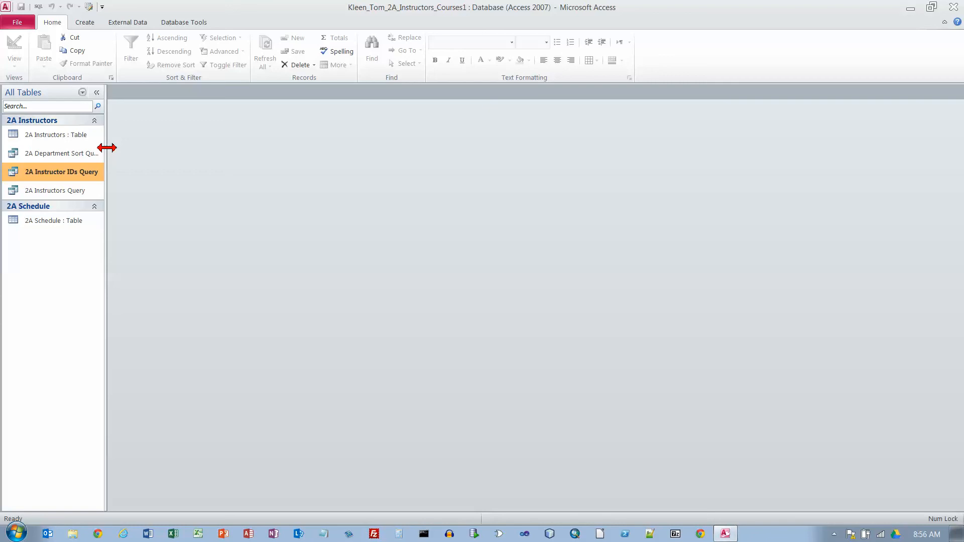
# Widen the database object list to fit the full query names and open 2A Department Sort Query in Design view.
pyautogui.moveTo(106, 148); pyautogui.dragTo(123, 147)
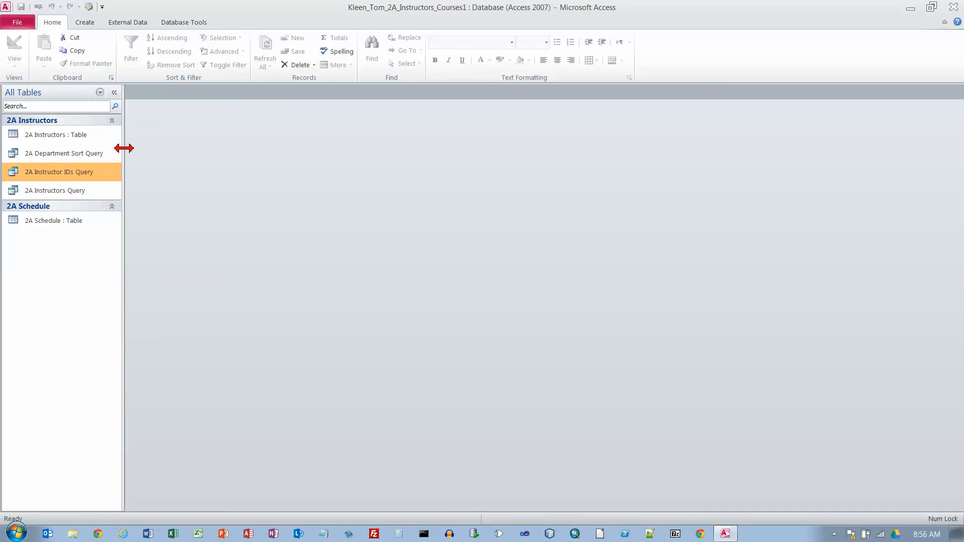
pyautogui.rightClick(88, 155)
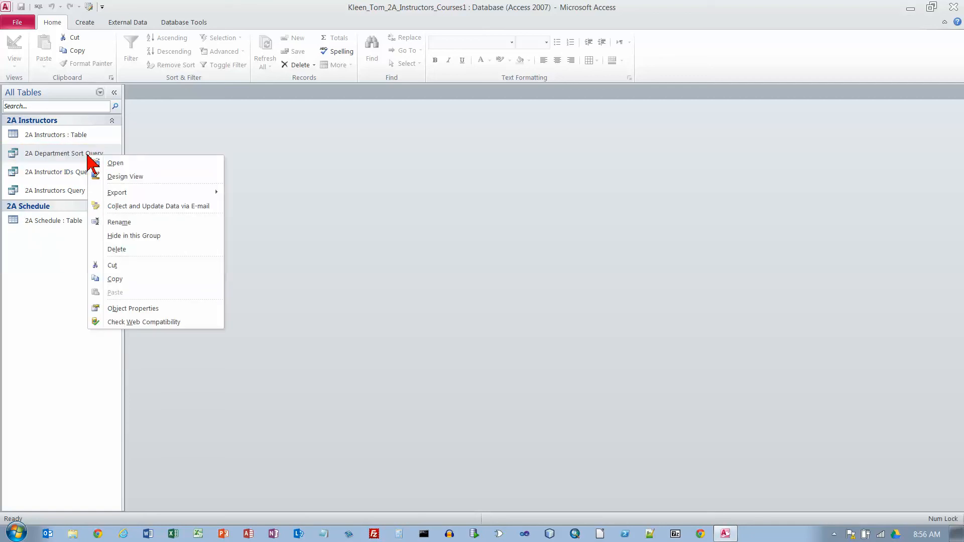
pyautogui.click(119, 176)
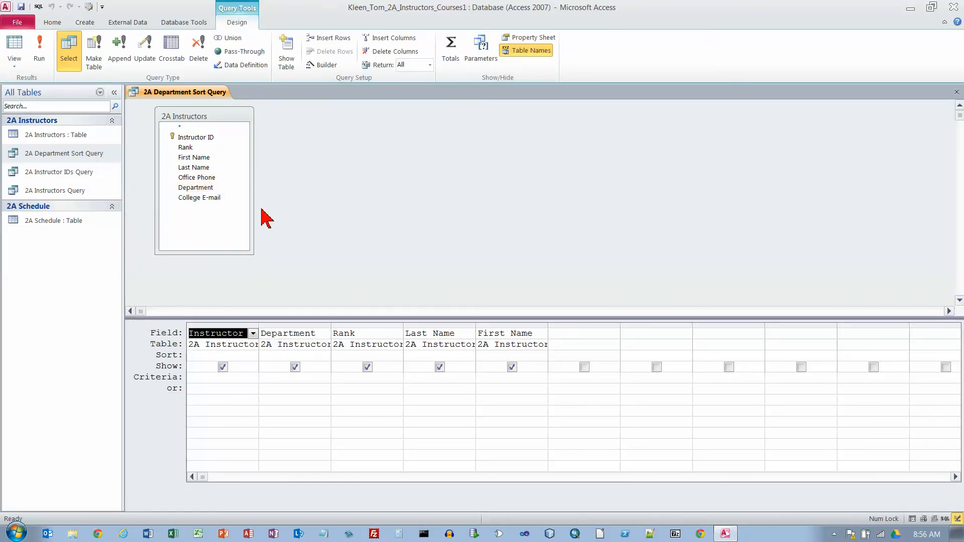
# Run the 2A Department Sort Query to check its current record order, then return to Design view.
pyautogui.click(41, 49)
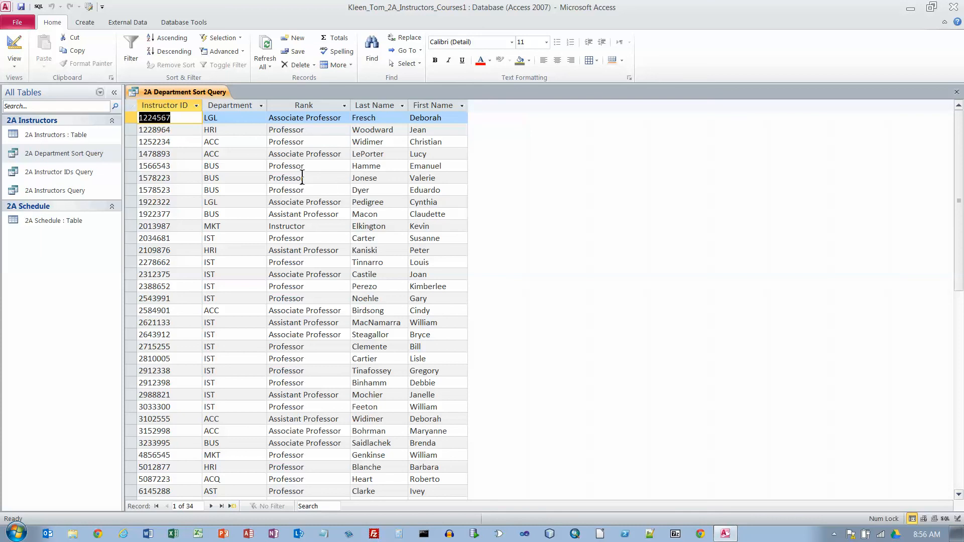
pyautogui.click(12, 47)
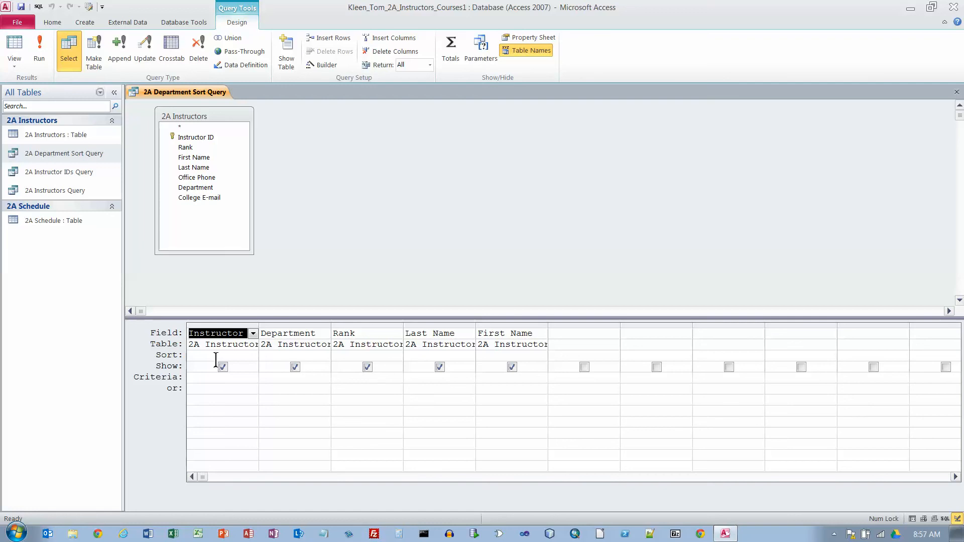
# Set the sort order of the First Name and Last Name fields to Ascending.
pyautogui.click(507, 333)
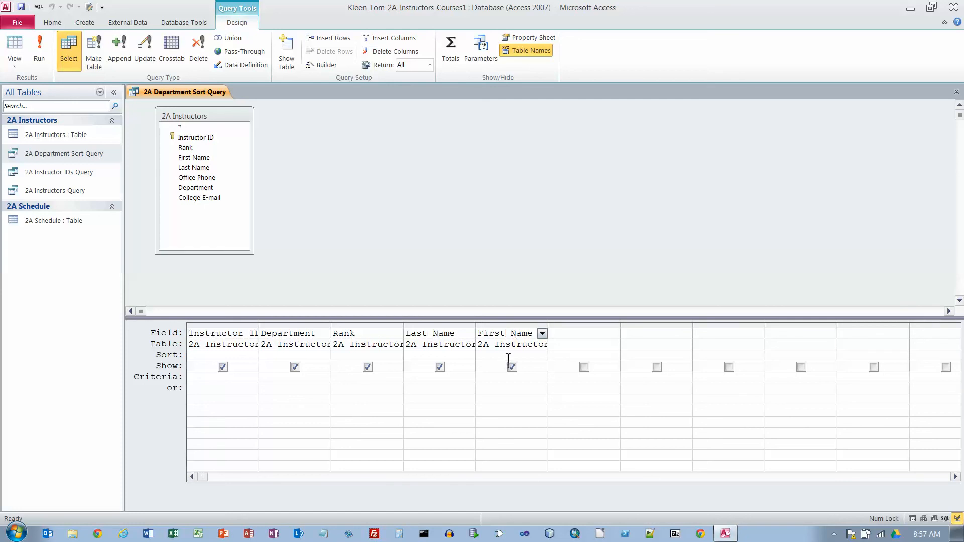
pyautogui.click(509, 357)
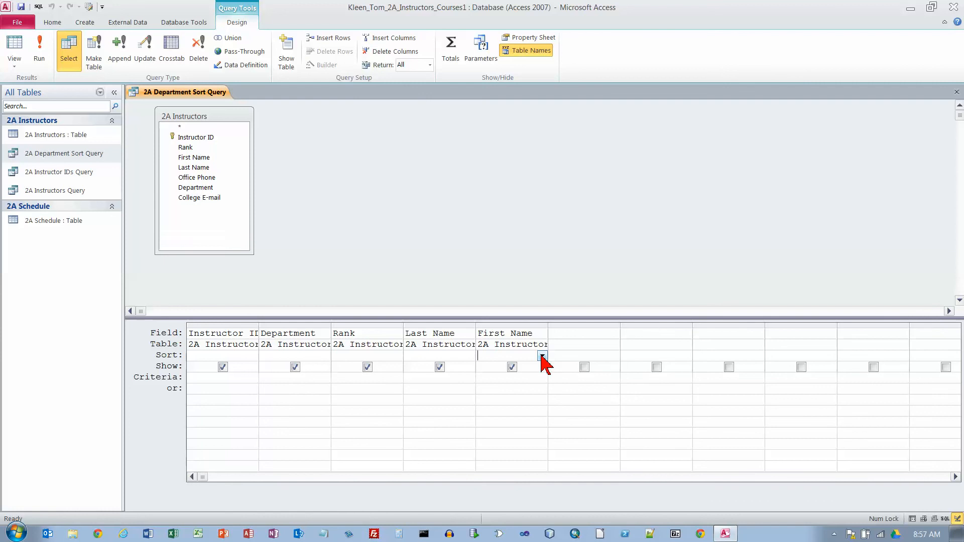
pyautogui.click(542, 356)
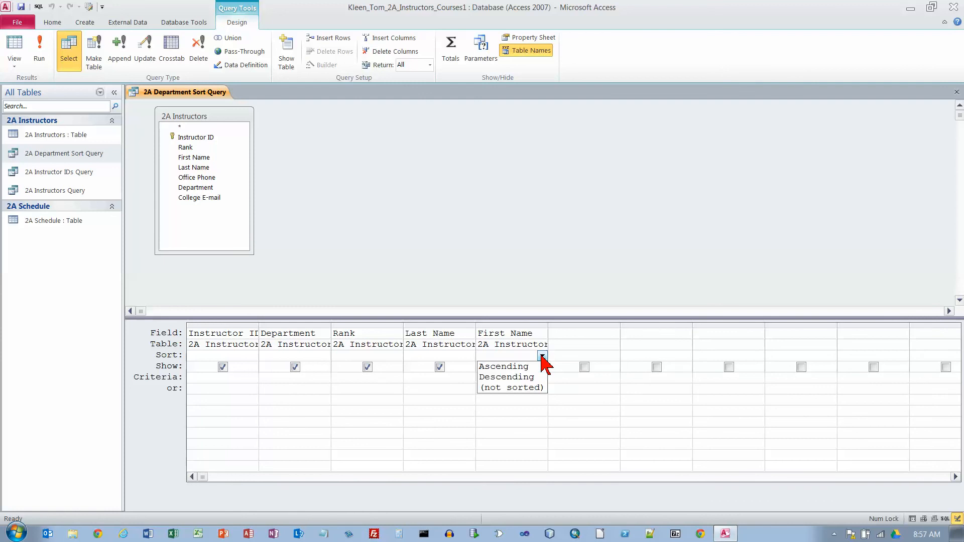
pyautogui.click(533, 367)
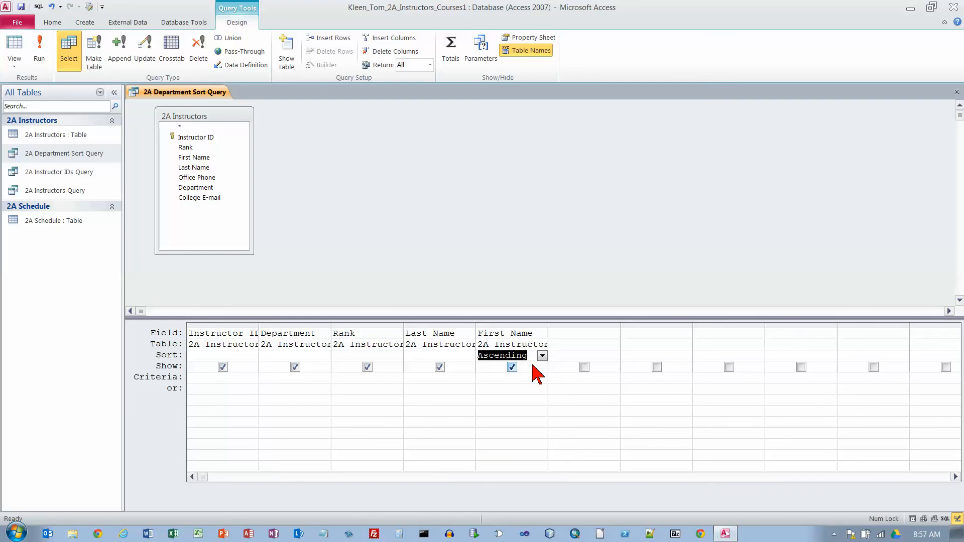
pyautogui.click(466, 356)
pyautogui.click(470, 355)
pyautogui.click(467, 366)
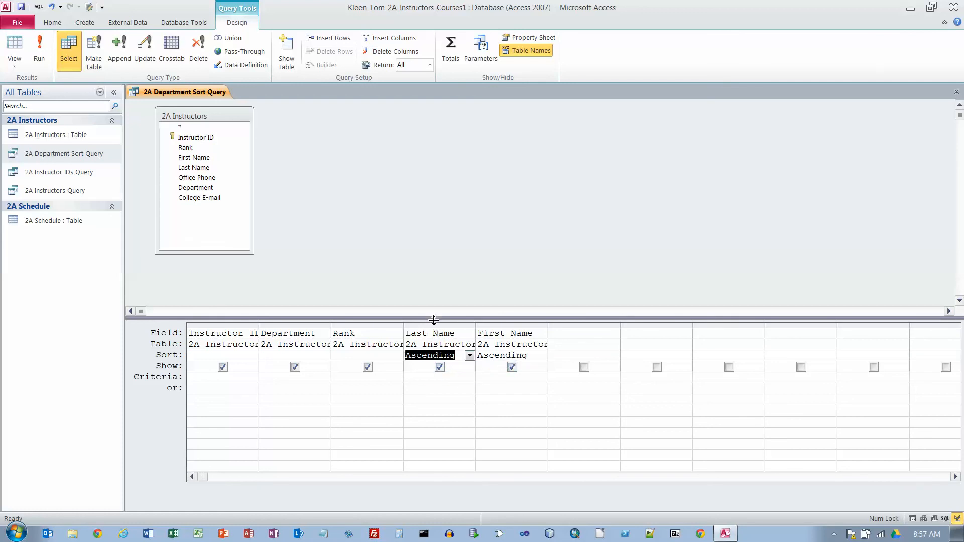
pyautogui.moveTo(438, 327); pyautogui.dragTo(490, 327)
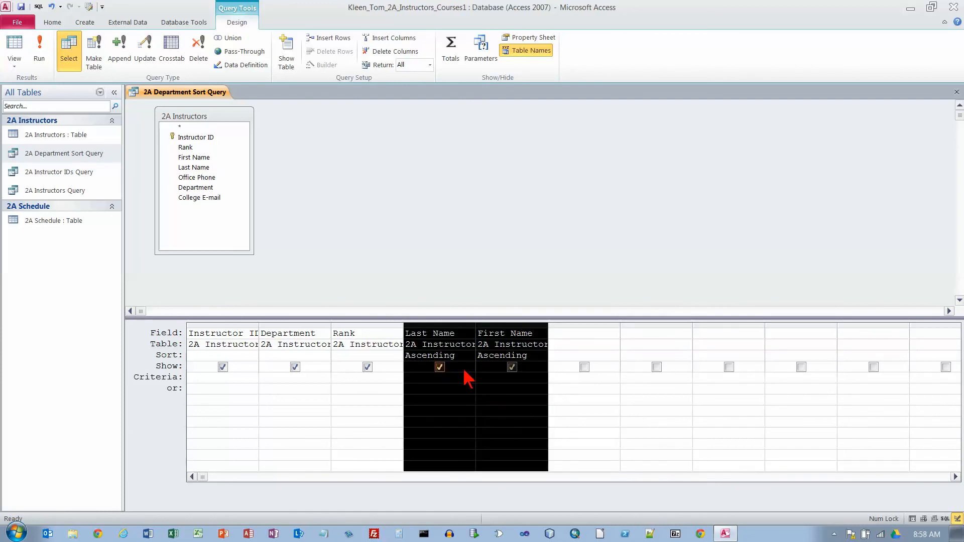
pyautogui.click(462, 368)
pyautogui.click(443, 326)
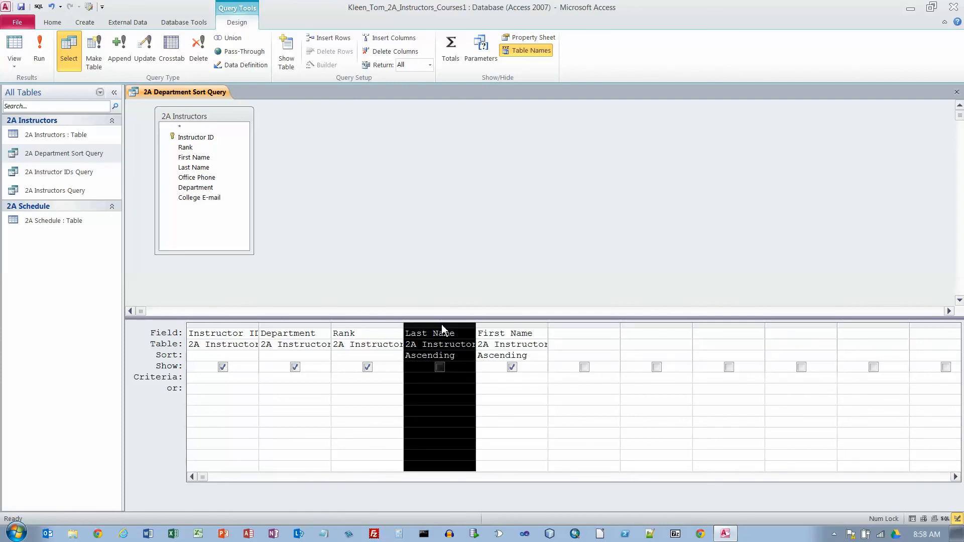
pyautogui.click(516, 327)
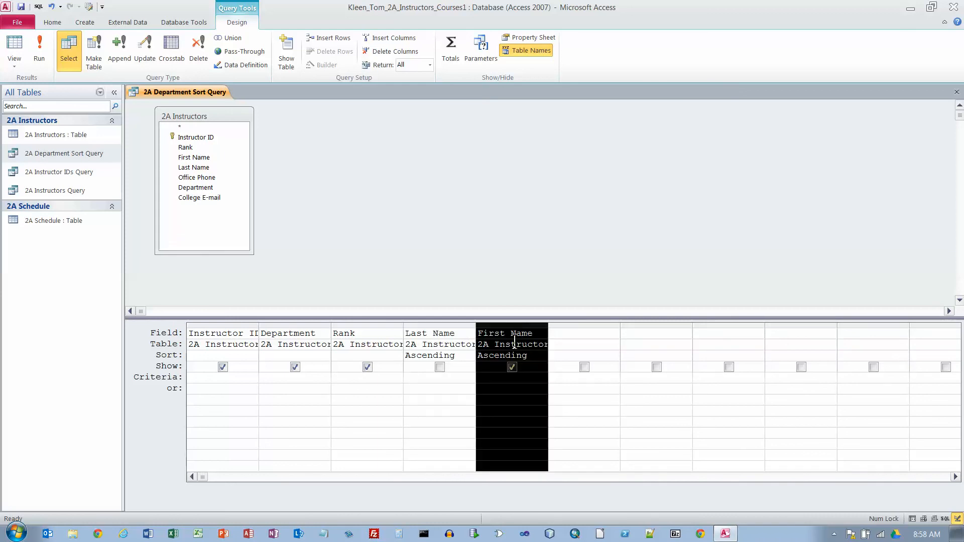
pyautogui.click(441, 368)
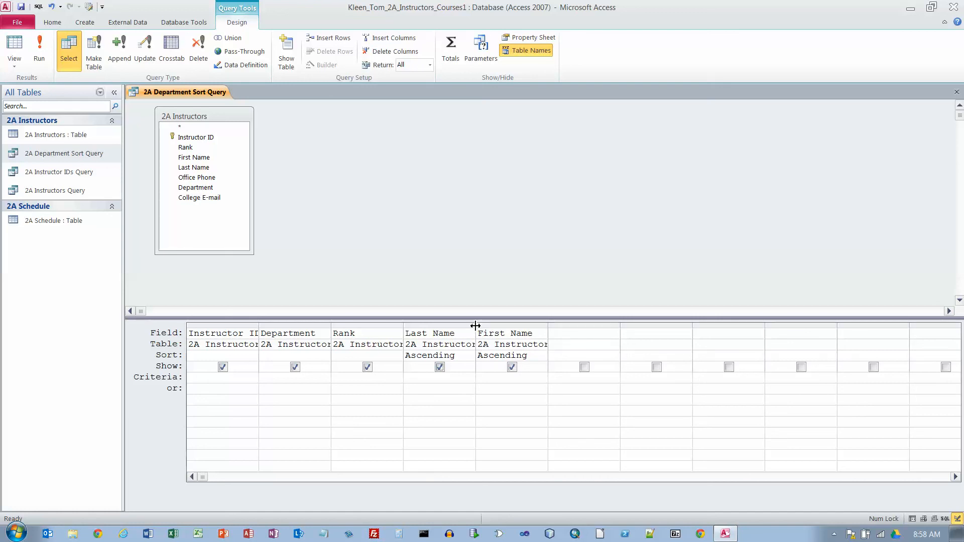
# Run the query, examine how the two records near the end with the same last name are ordered, and return to Design view.
pyautogui.click(45, 50)
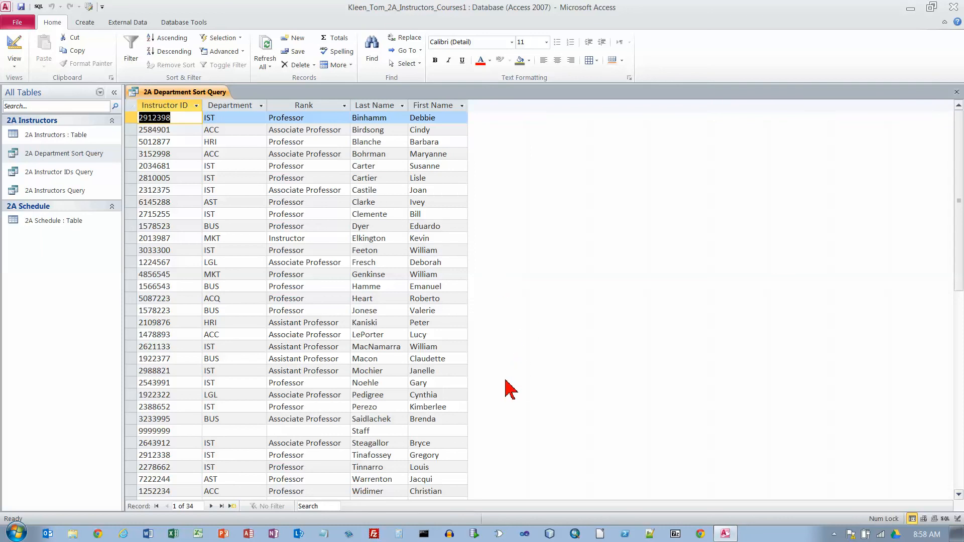
pyautogui.scroll(-2, 509, 387)
pyautogui.moveTo(131, 419); pyautogui.dragTo(132, 431)
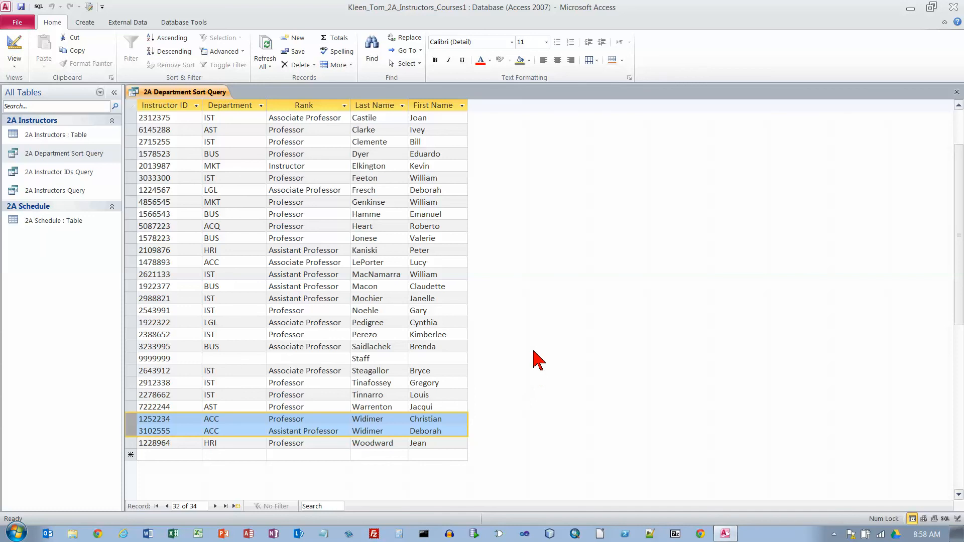
pyautogui.click(14, 48)
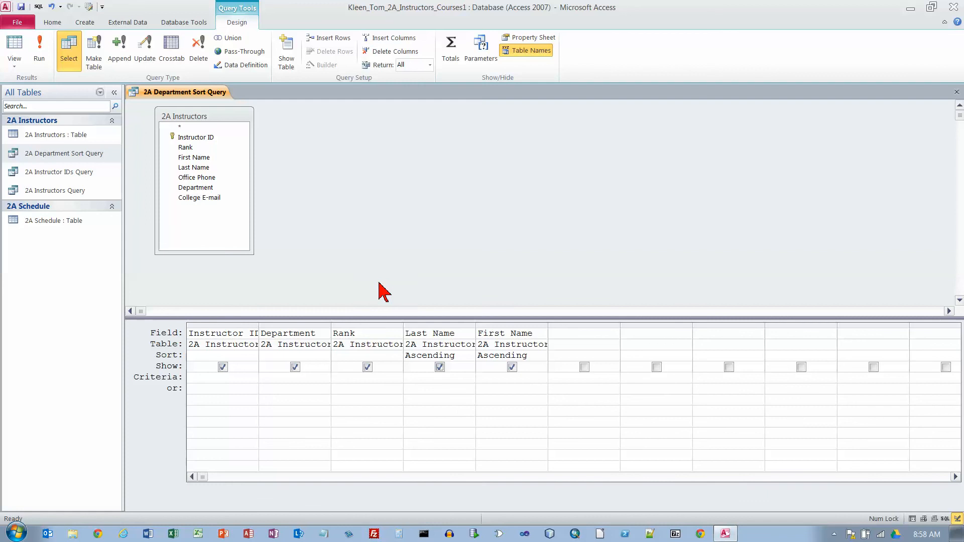
# Set the Department field's sort order to Descending and run the query.
pyautogui.click(322, 358)
pyautogui.click(326, 356)
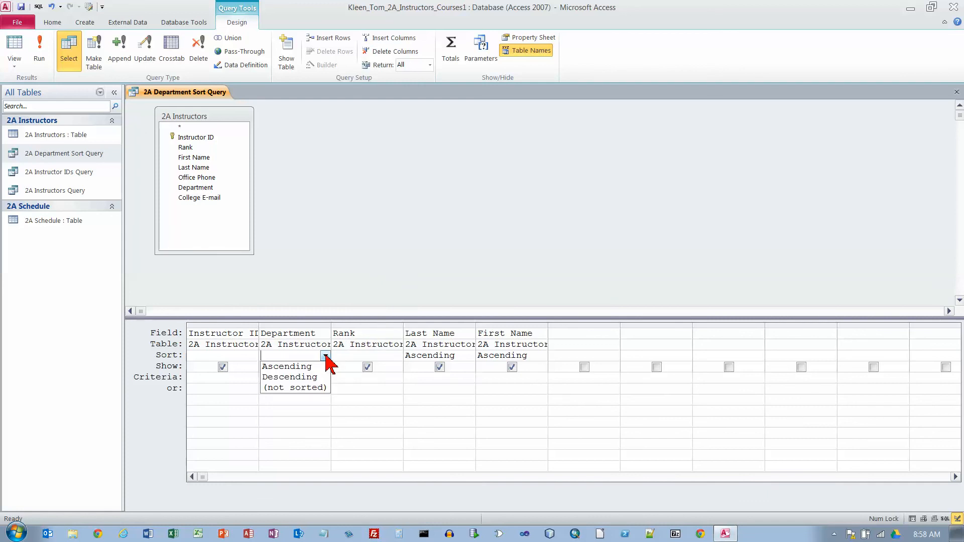
pyautogui.click(314, 378)
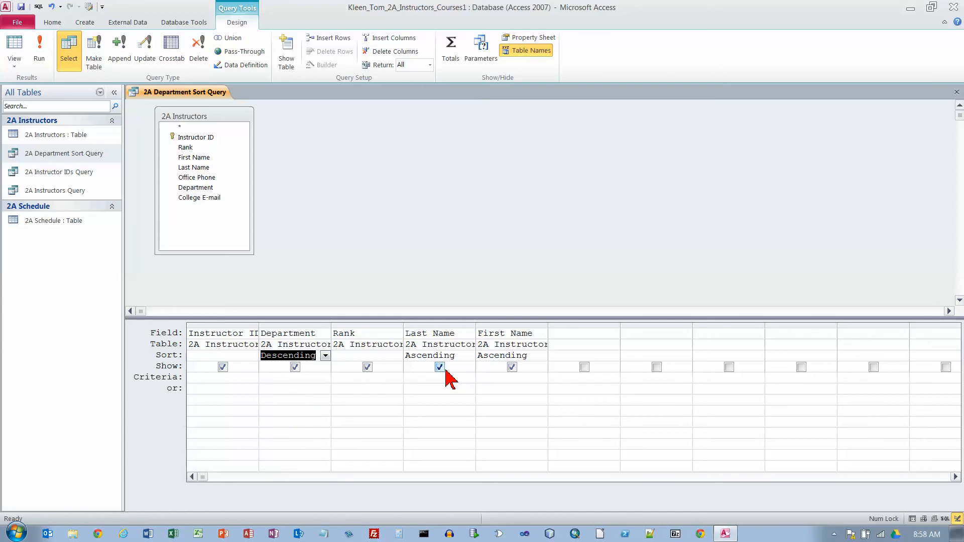
pyautogui.click(41, 50)
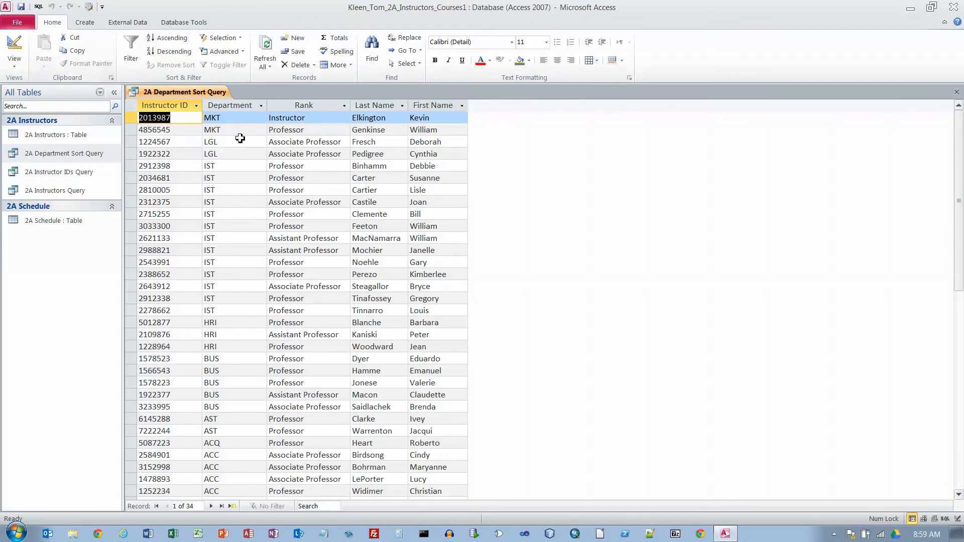
# Select the IST department's records to check their name order, and close the query, saving its design changes.
pyautogui.scroll(-5, 257, 196)
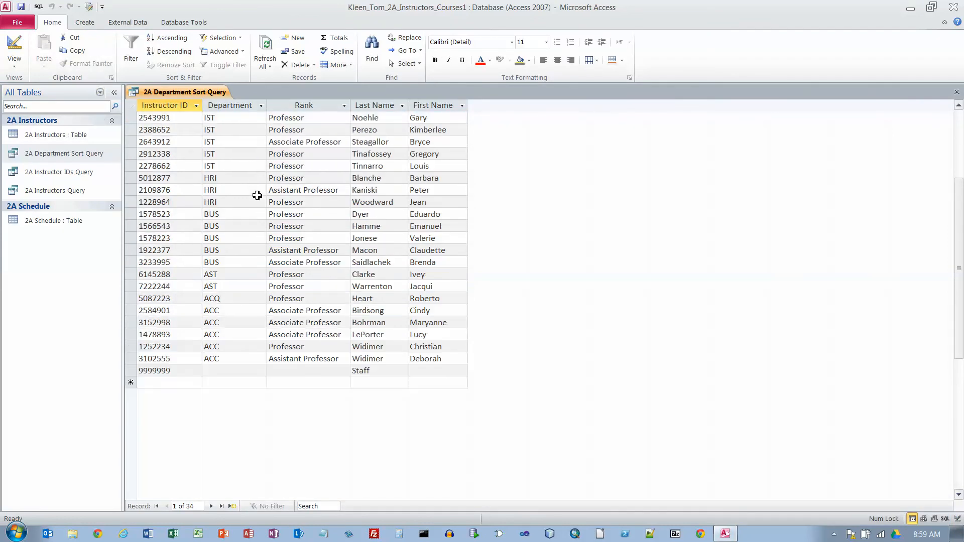
pyautogui.scroll(5, 257, 196)
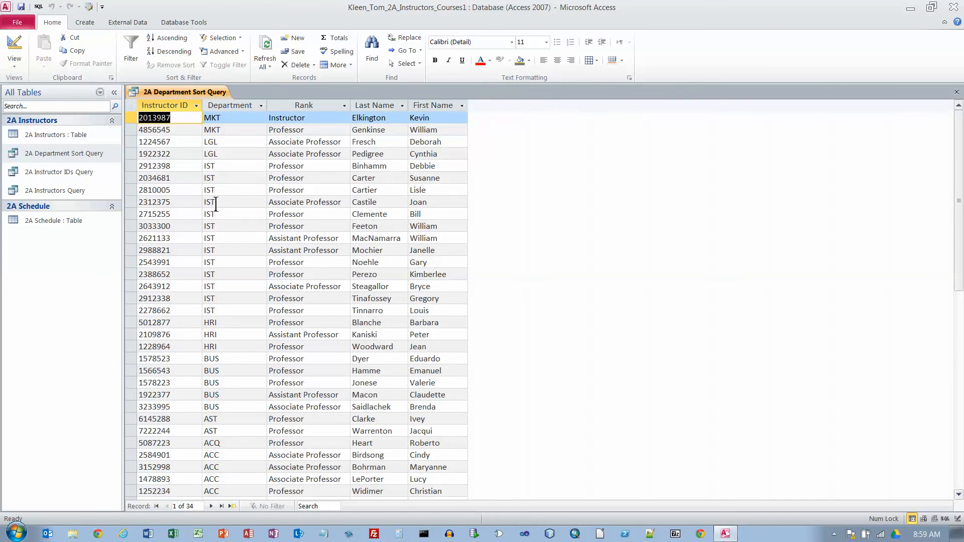
pyautogui.moveTo(133, 165); pyautogui.dragTo(134, 311)
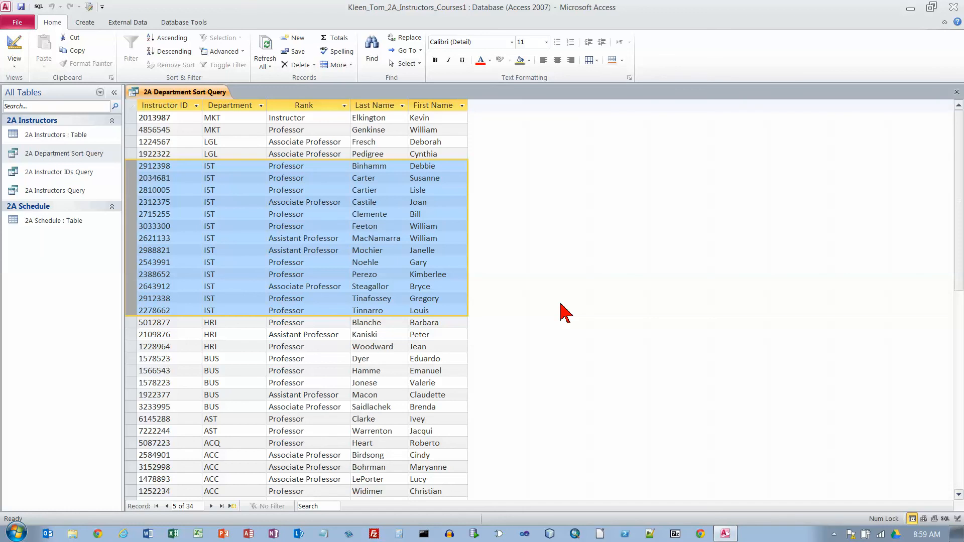
pyautogui.click(957, 93)
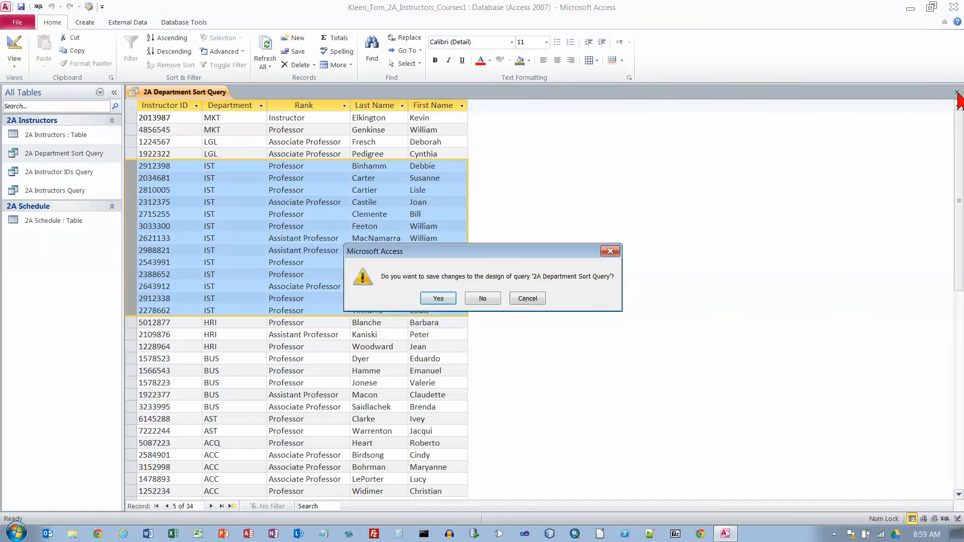
pyautogui.click(443, 299)
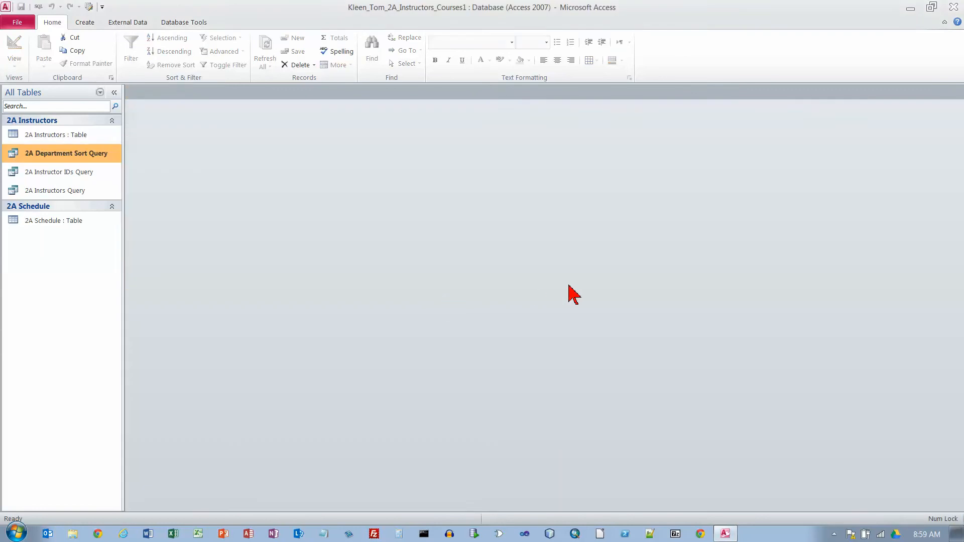